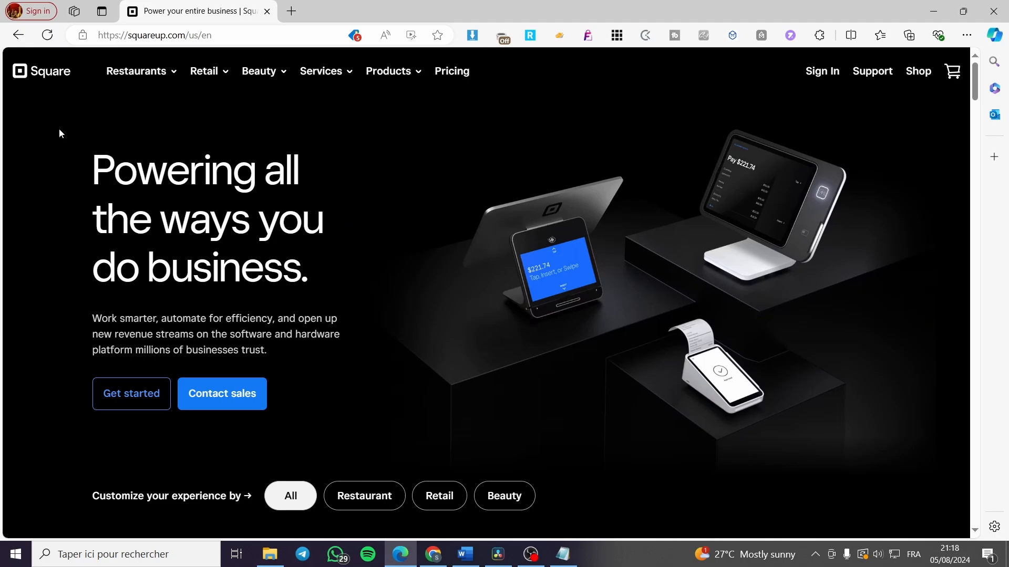
Sign in to the Square account from the Square home page
mouse_move(136, 72)
left_click(826, 75)
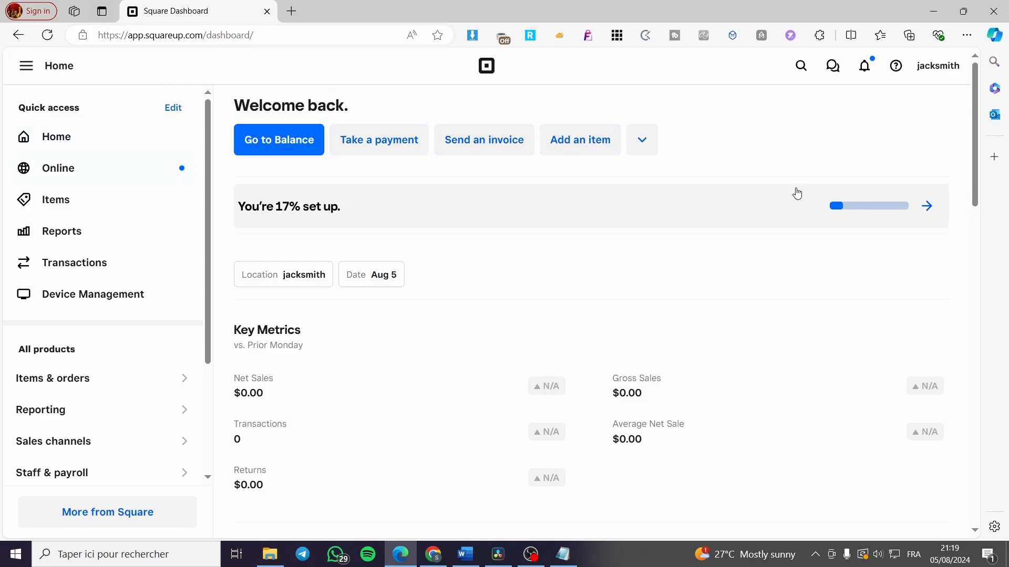
Examine the dashboard's key metrics, customer and payment type summaries, and the list of all products
scroll(741, 292, "down", 3)
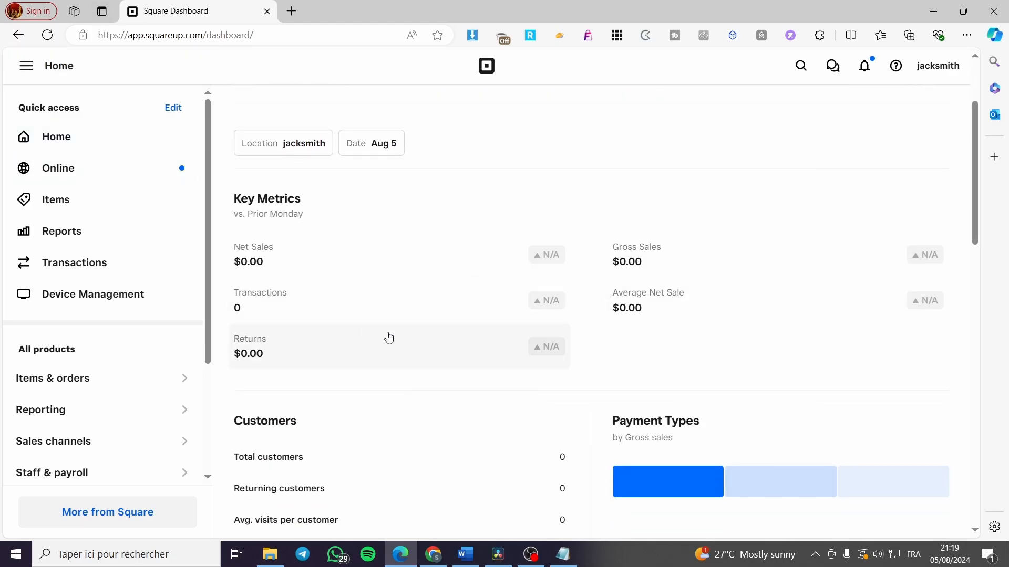
scroll(830, 279, "down", 3)
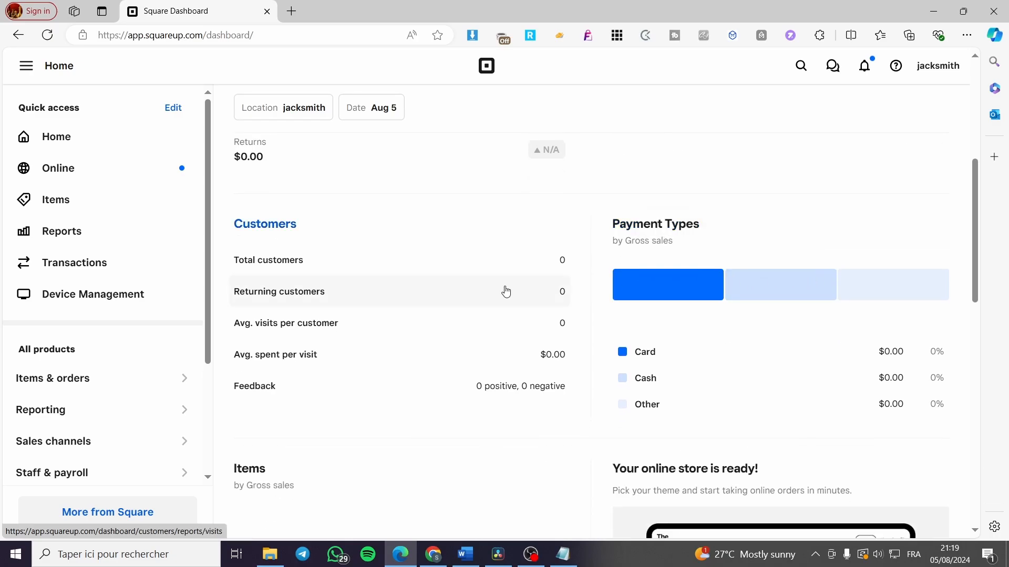
scroll(506, 292, "up", 3)
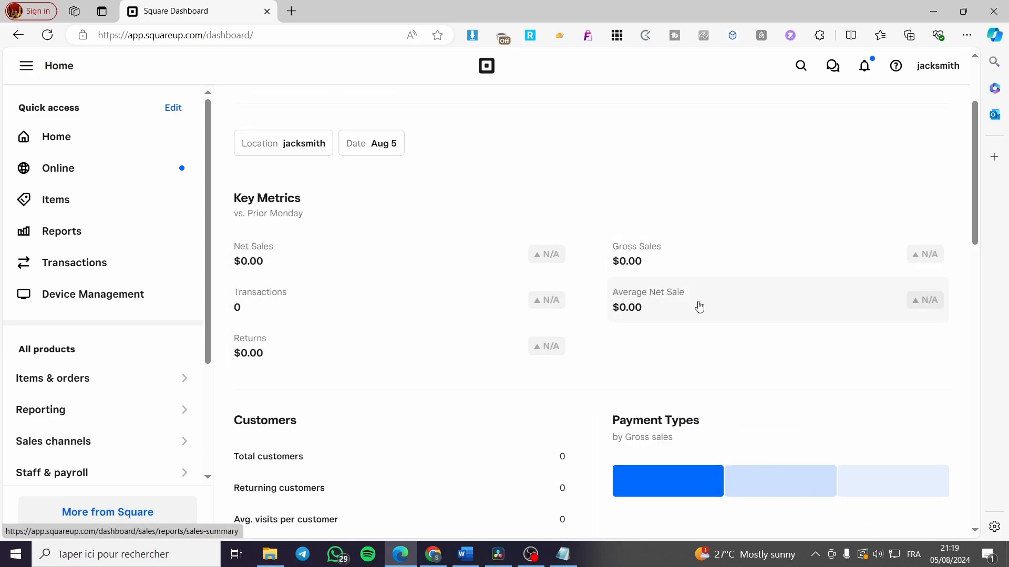
scroll(730, 331, "down", 1)
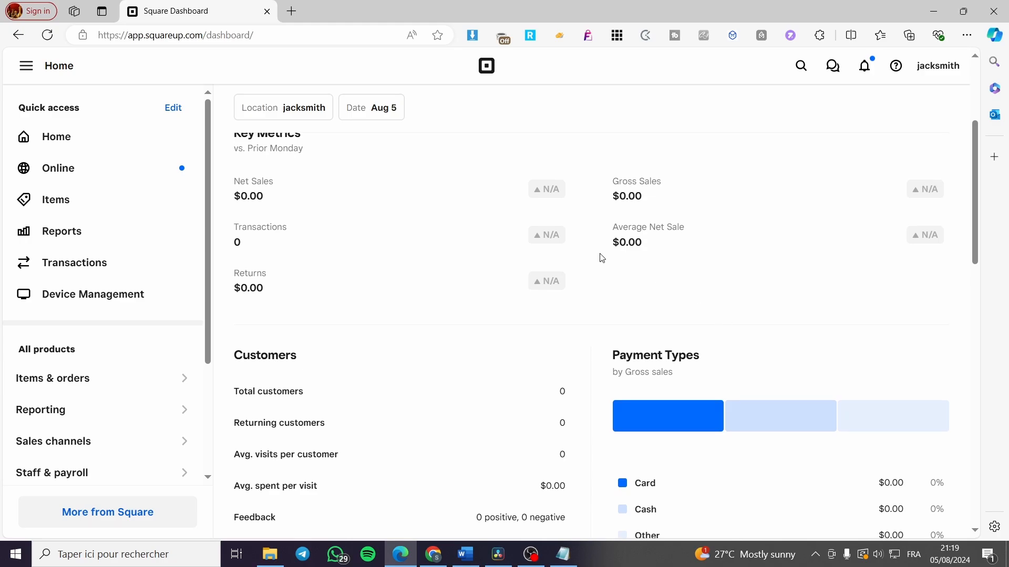
scroll(513, 248, "up", 3)
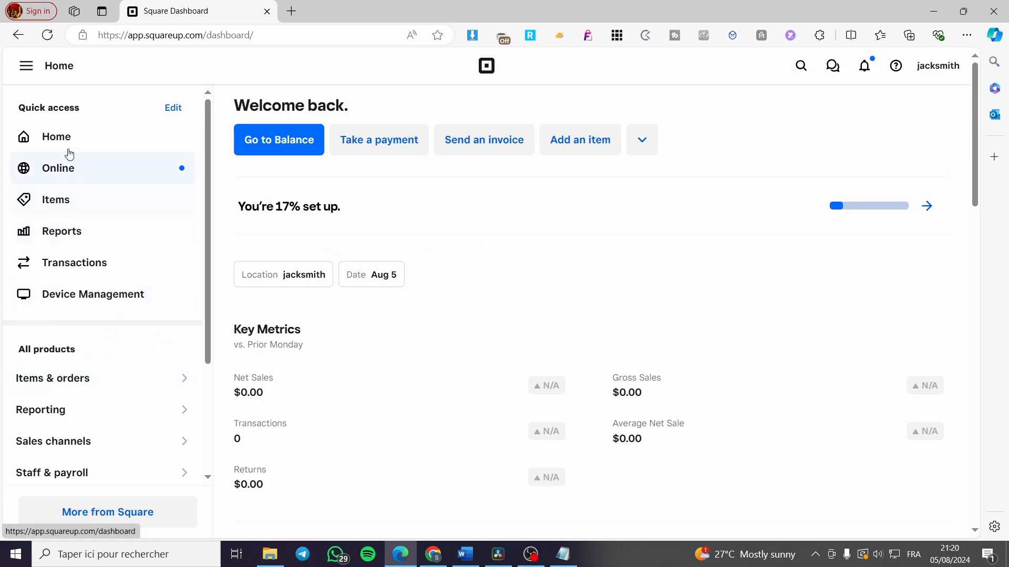
scroll(95, 273, "down", 1)
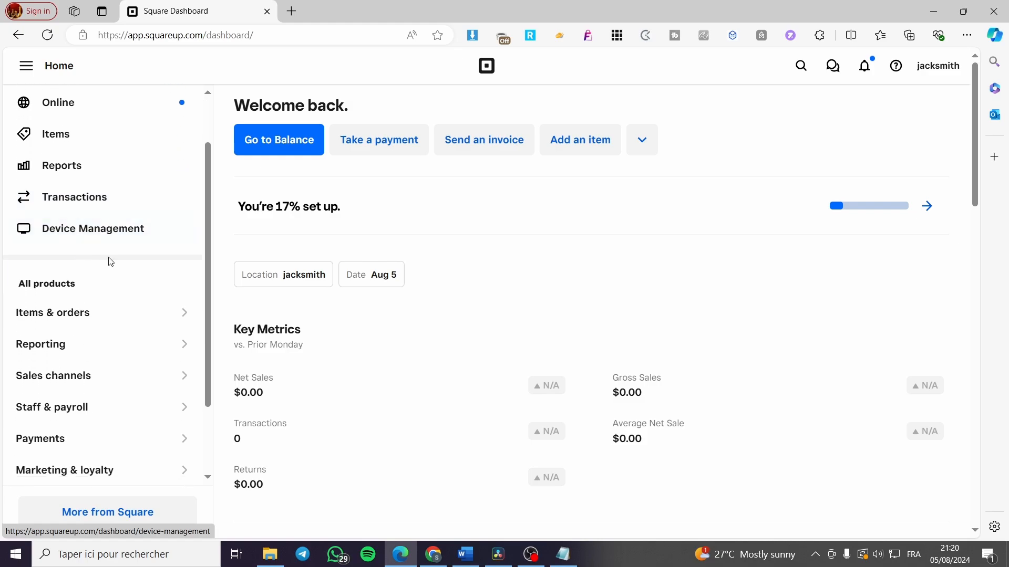
scroll(96, 173, "down", 1)
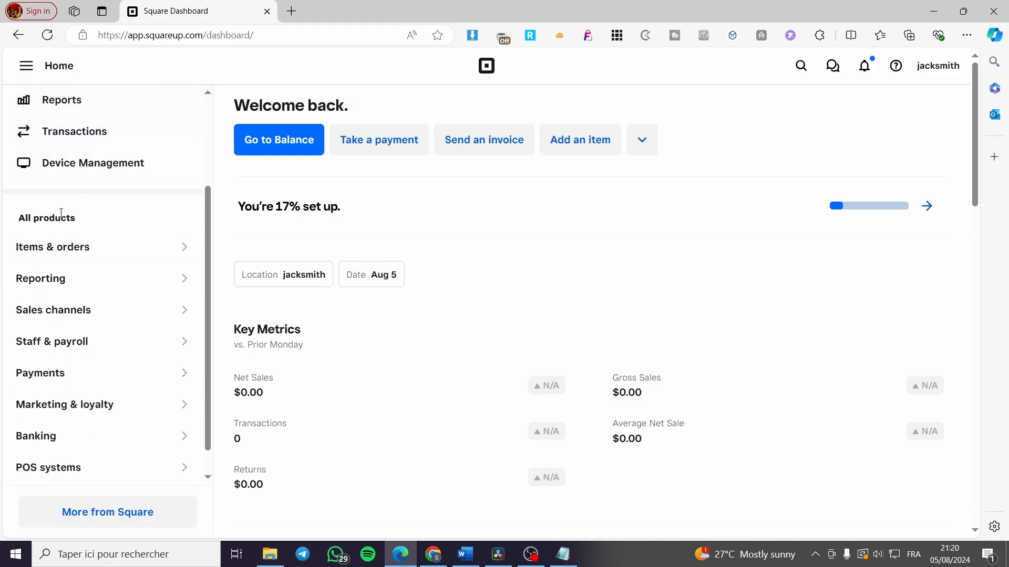
left_click_drag(20, 221, 93, 220)
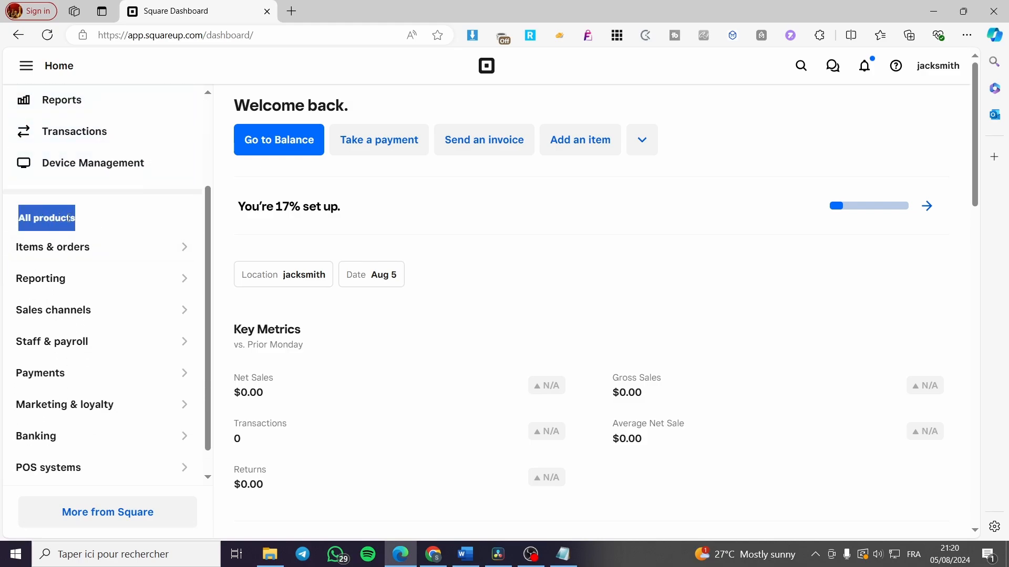
left_click(84, 224)
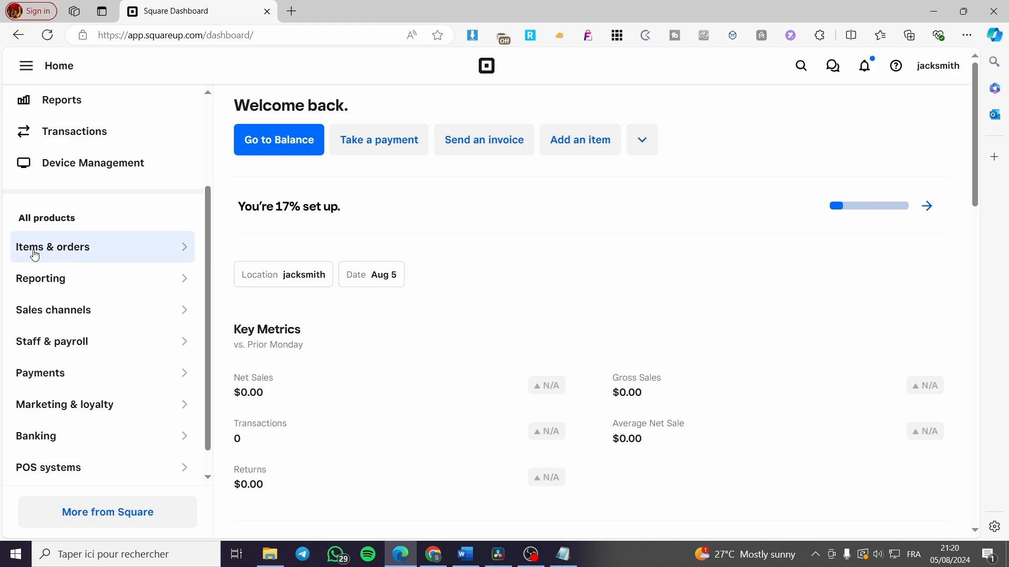
Open the item library and start creating a new item
left_click(147, 256)
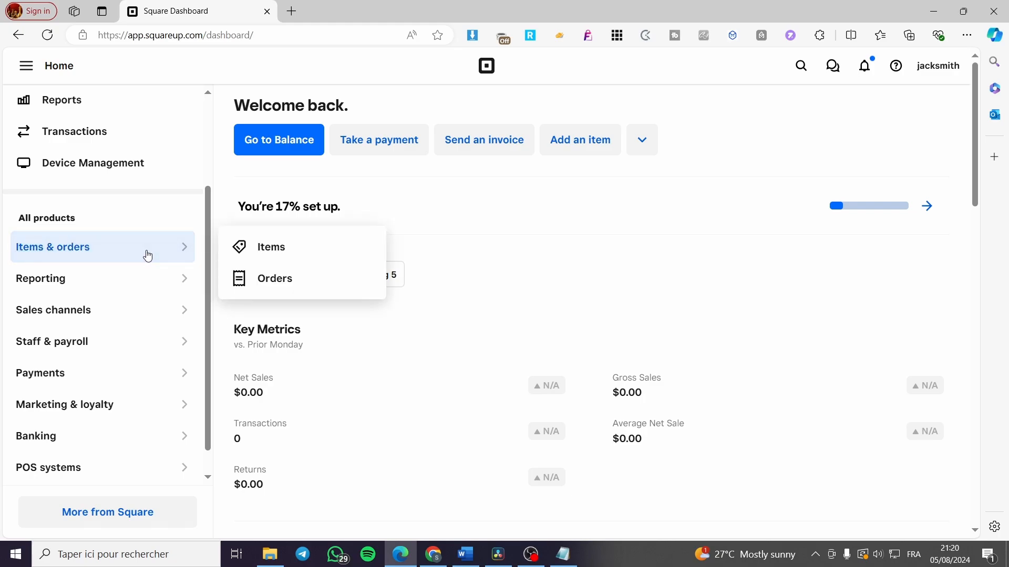
left_click(275, 252)
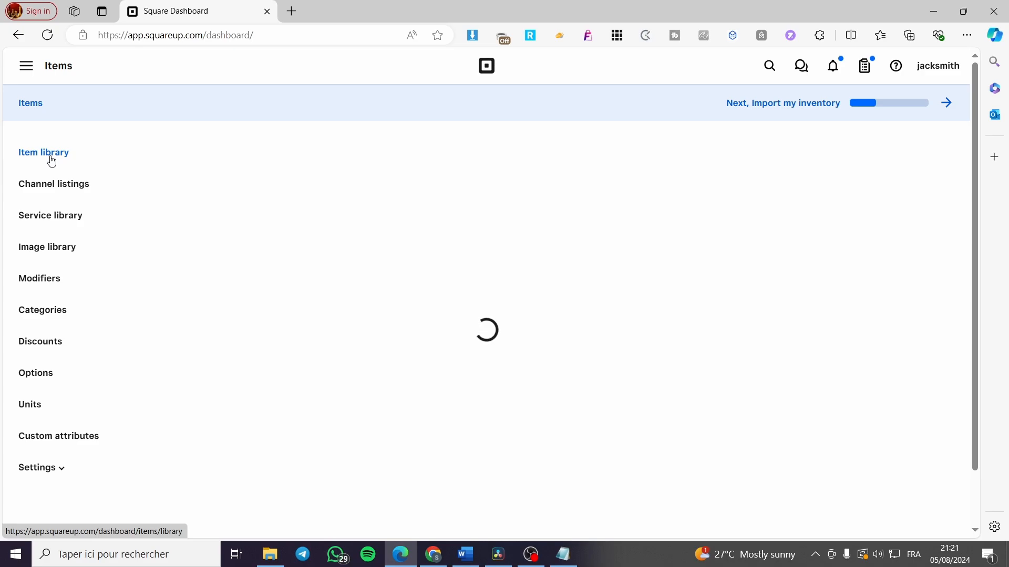
left_click(136, 153)
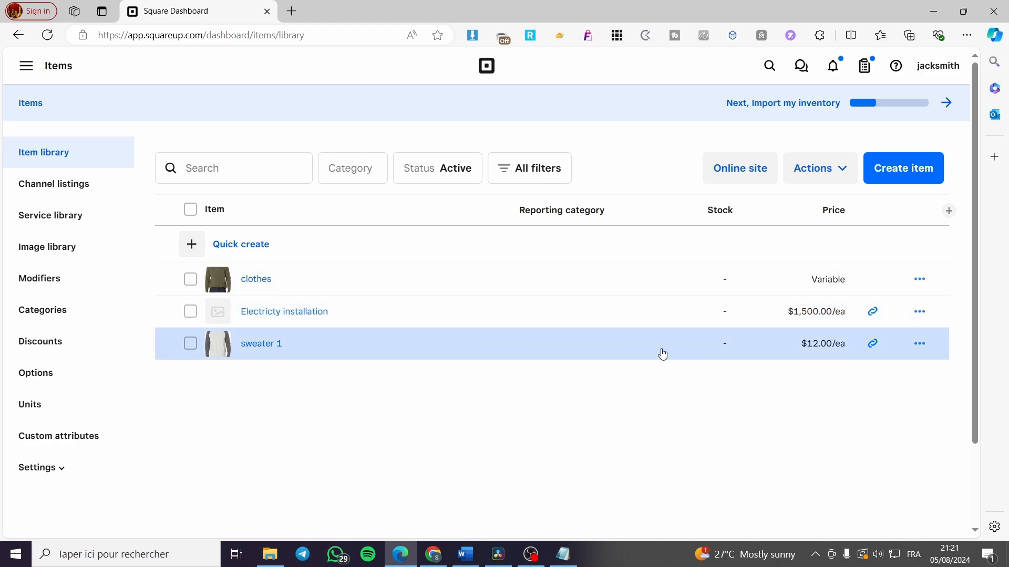
left_click(913, 172)
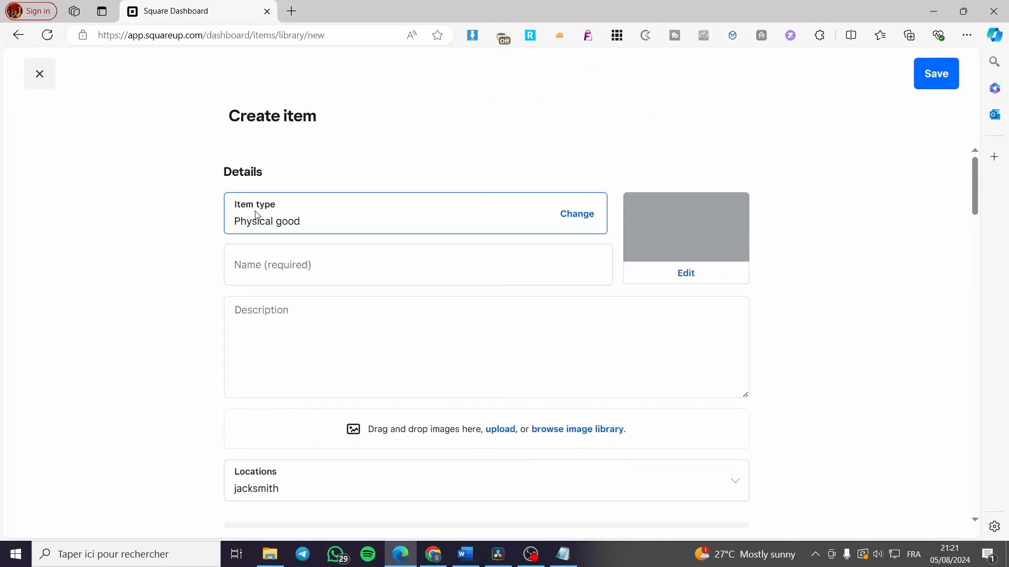
Change the new item's type to Digital
left_click(580, 216)
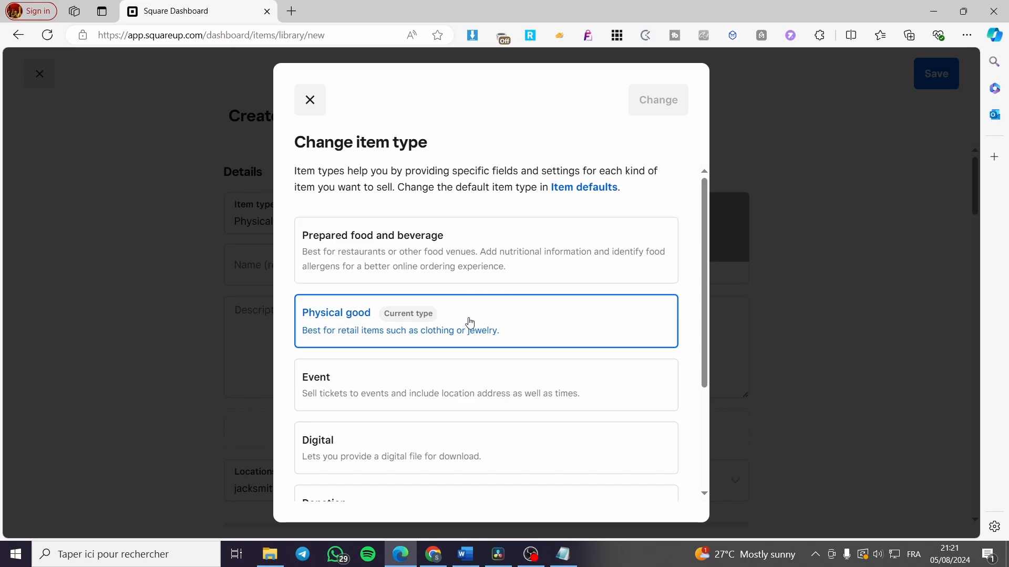
scroll(471, 323, "down", 3)
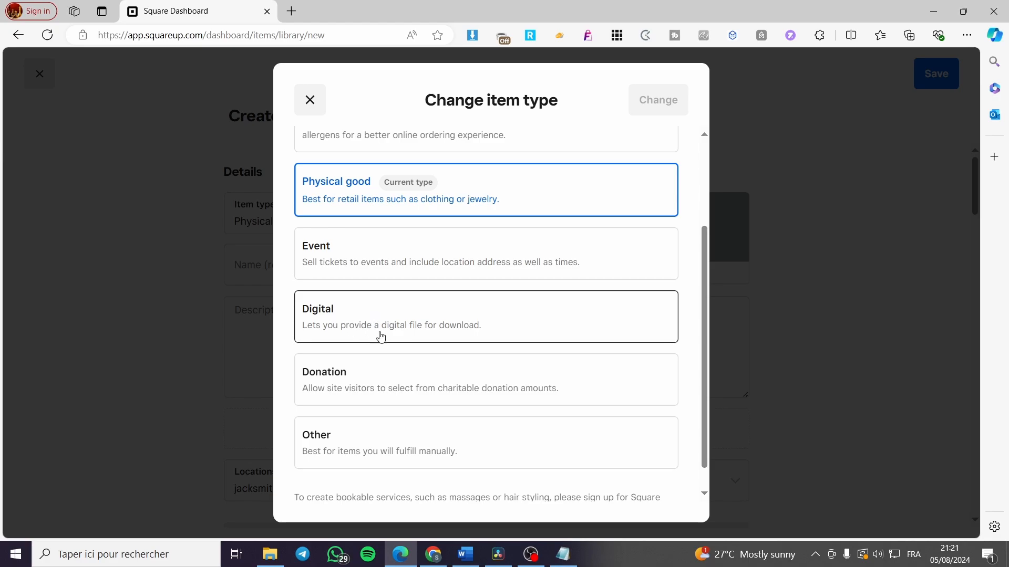
scroll(394, 352, "down", 1)
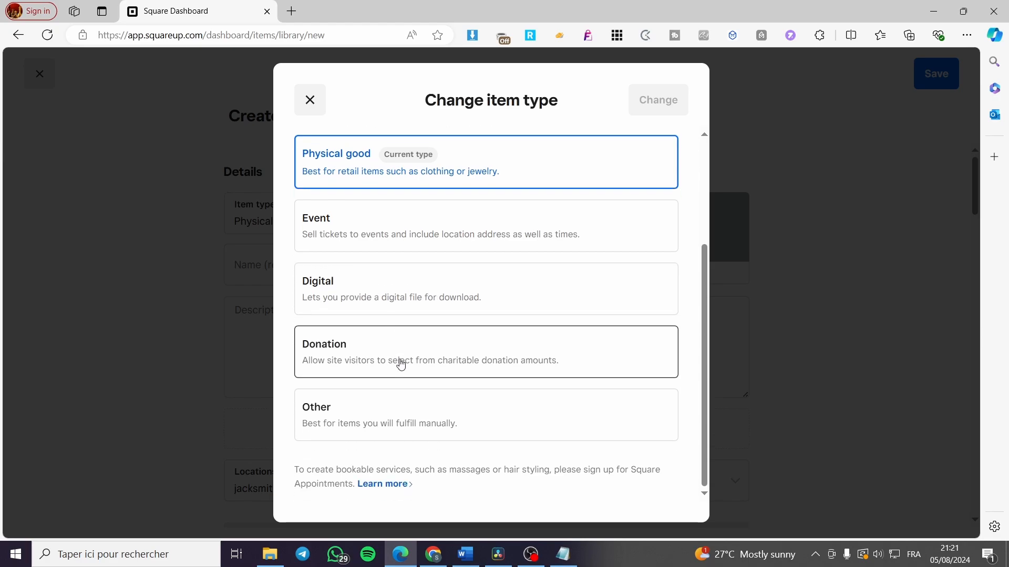
left_click(501, 301)
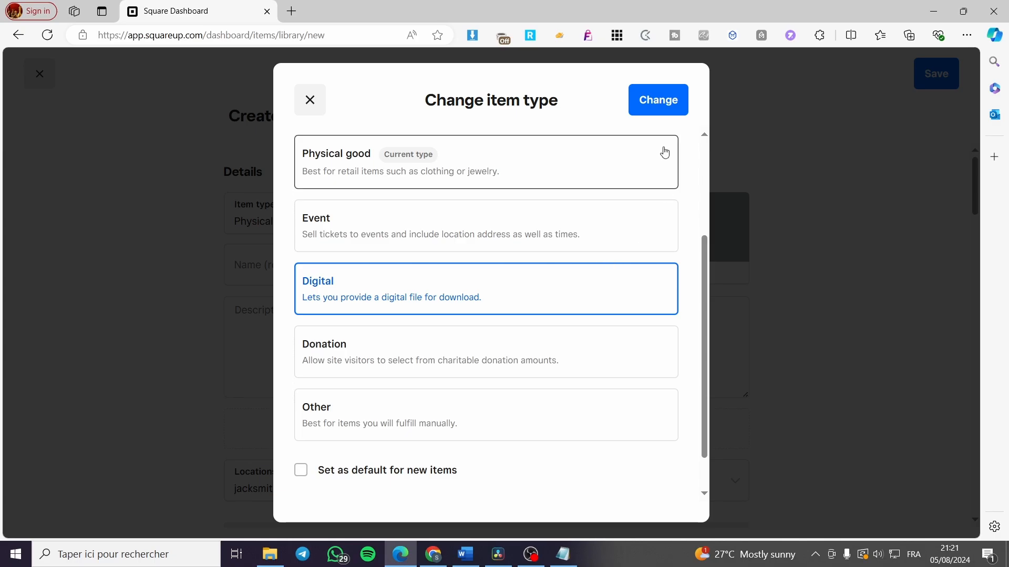
left_click(670, 109)
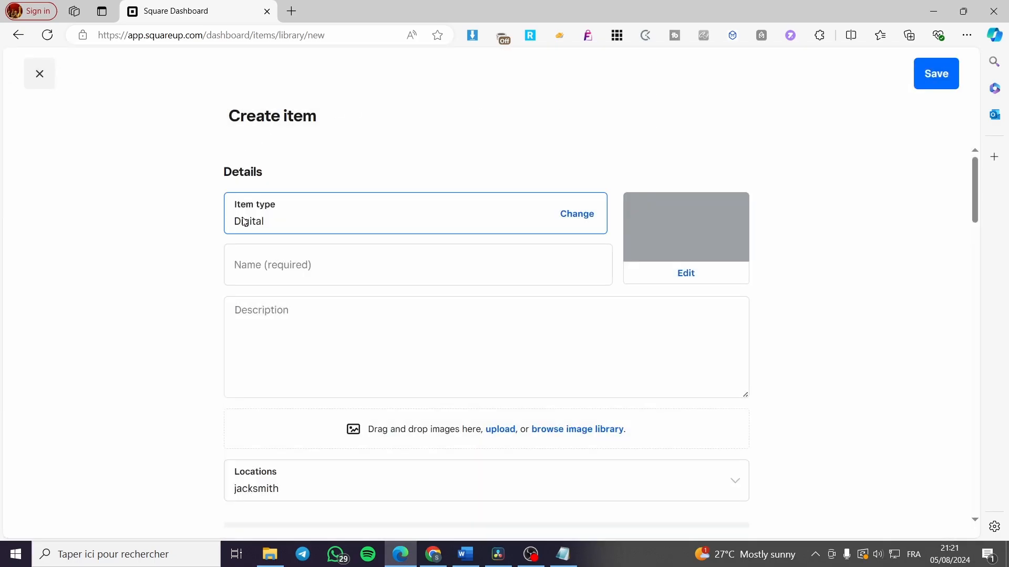
Name the item "Canva Templates"
left_click(274, 270)
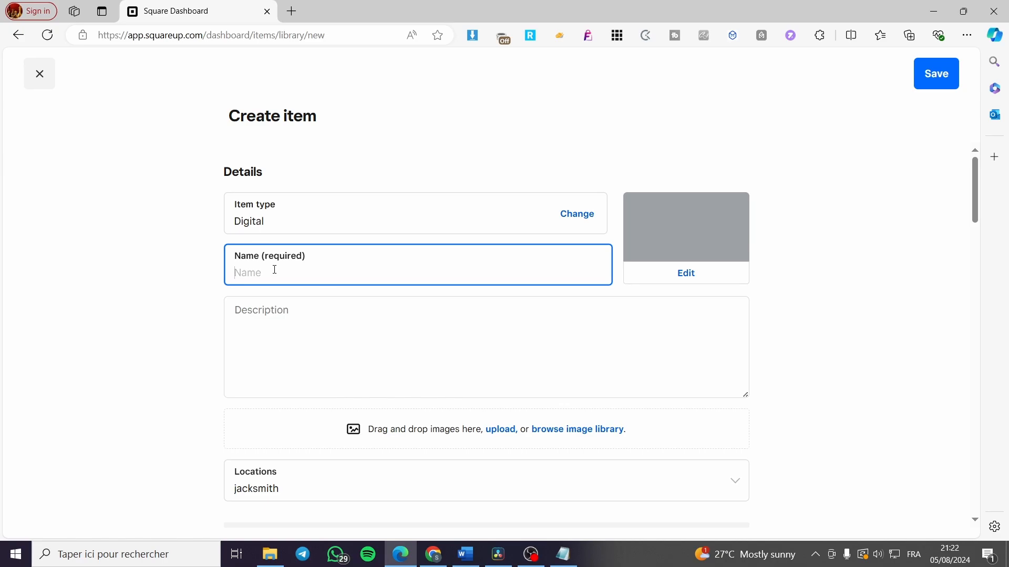
type("Caa")
type("va Templates")
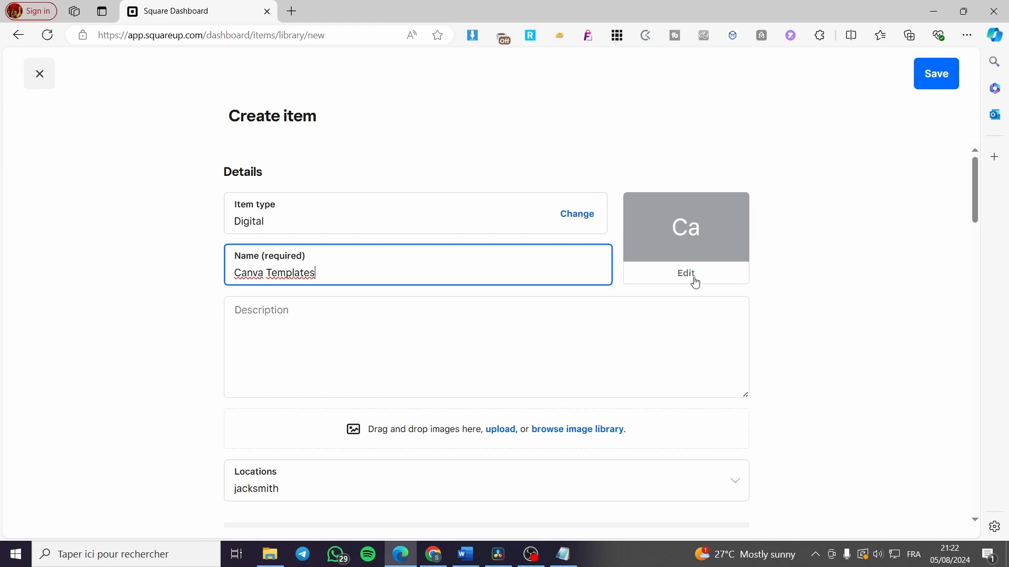
Set the item's tile color to pink
left_click(703, 231)
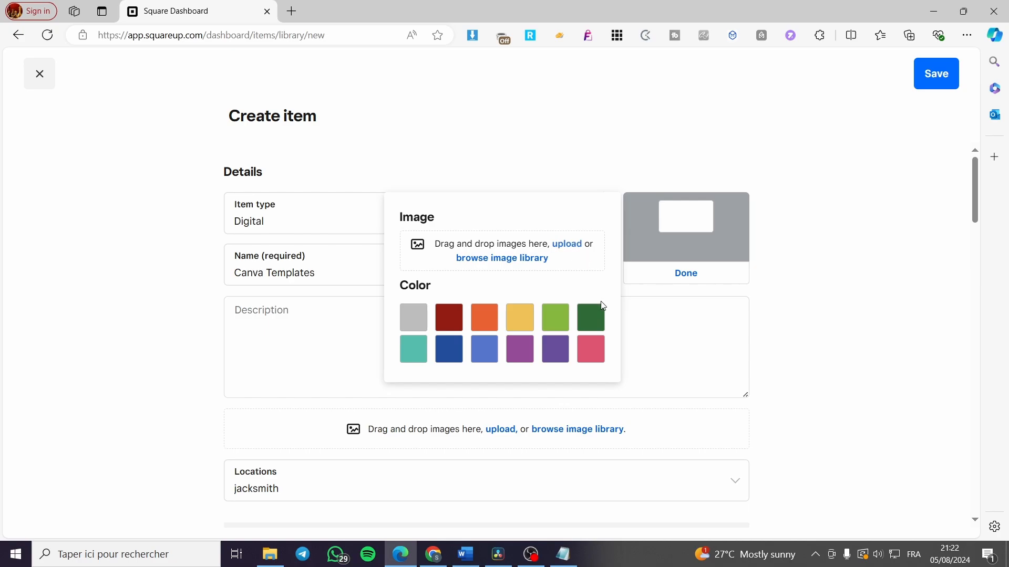
left_click(598, 348)
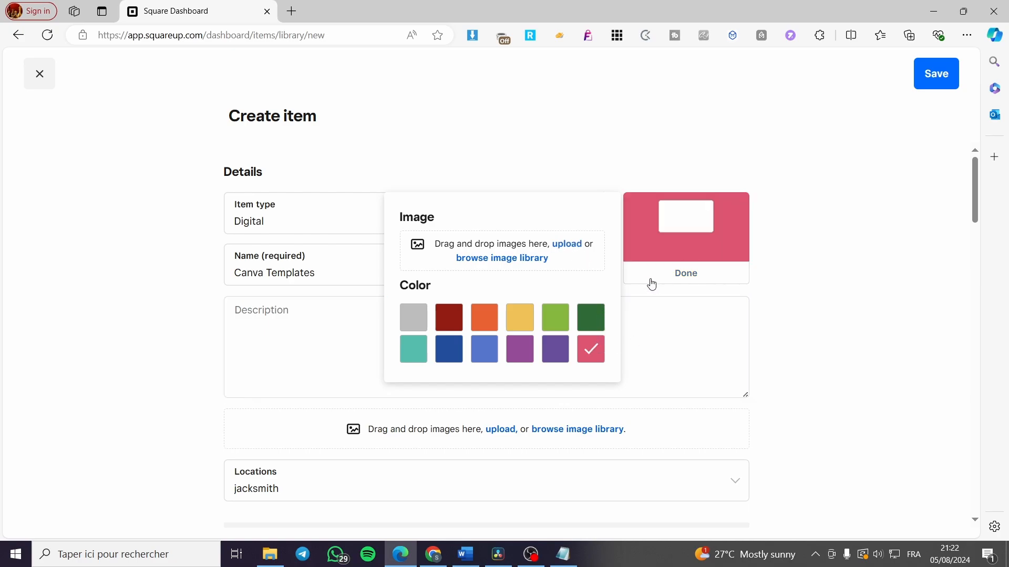
left_click(840, 241)
left_click(545, 249)
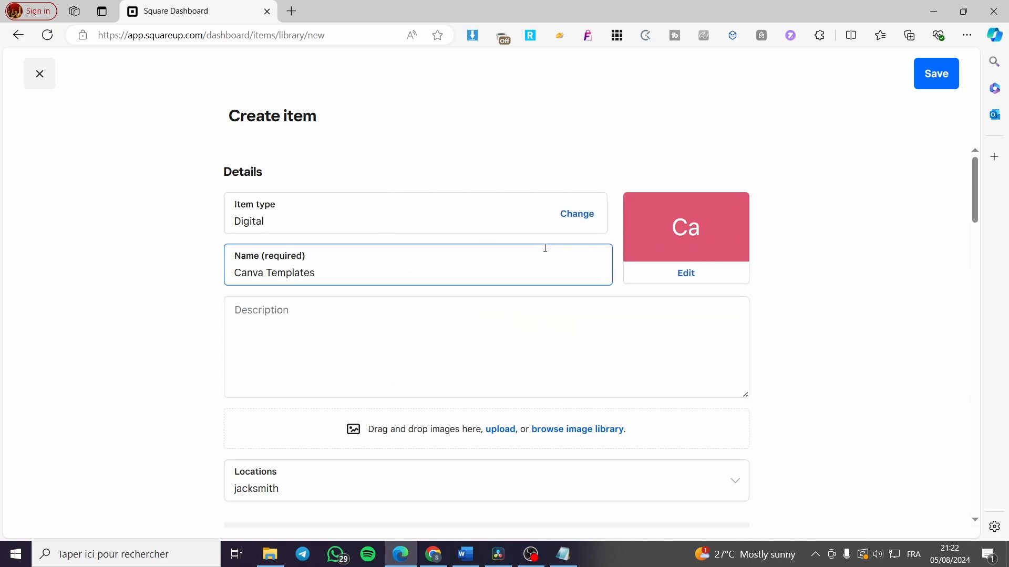
left_click(376, 313)
scroll(306, 316, "down", 1)
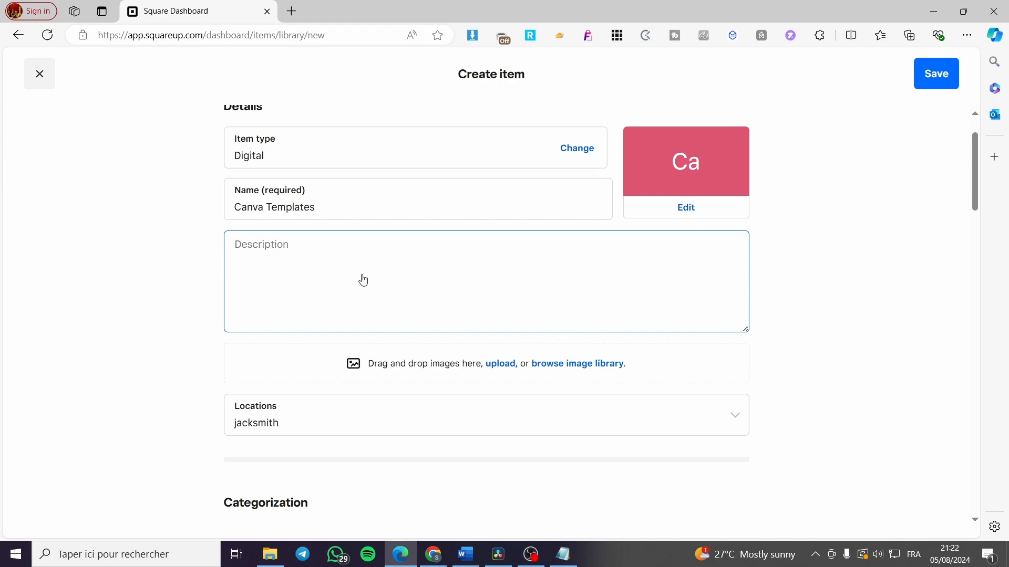
left_click(284, 342)
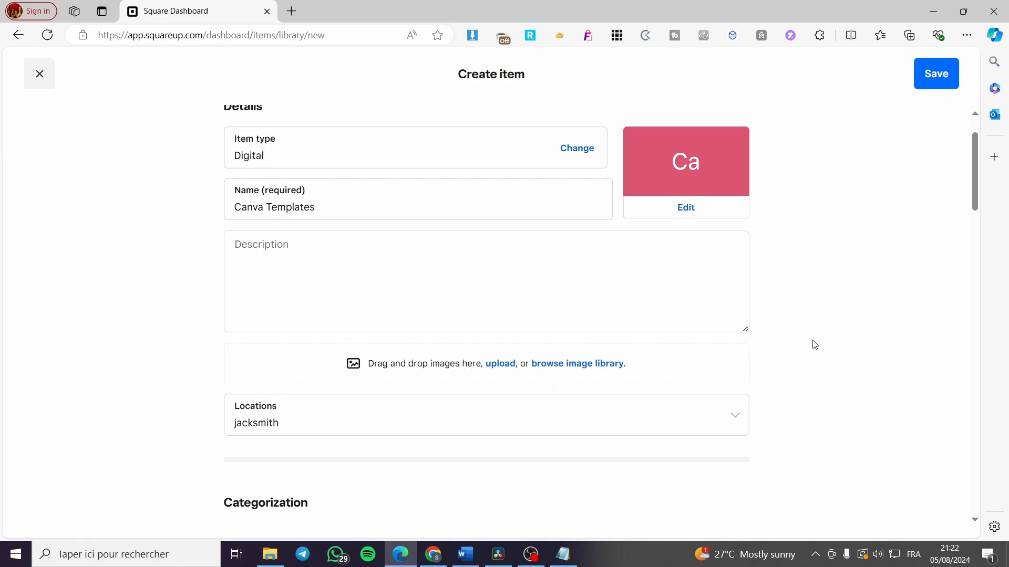
left_click(497, 265)
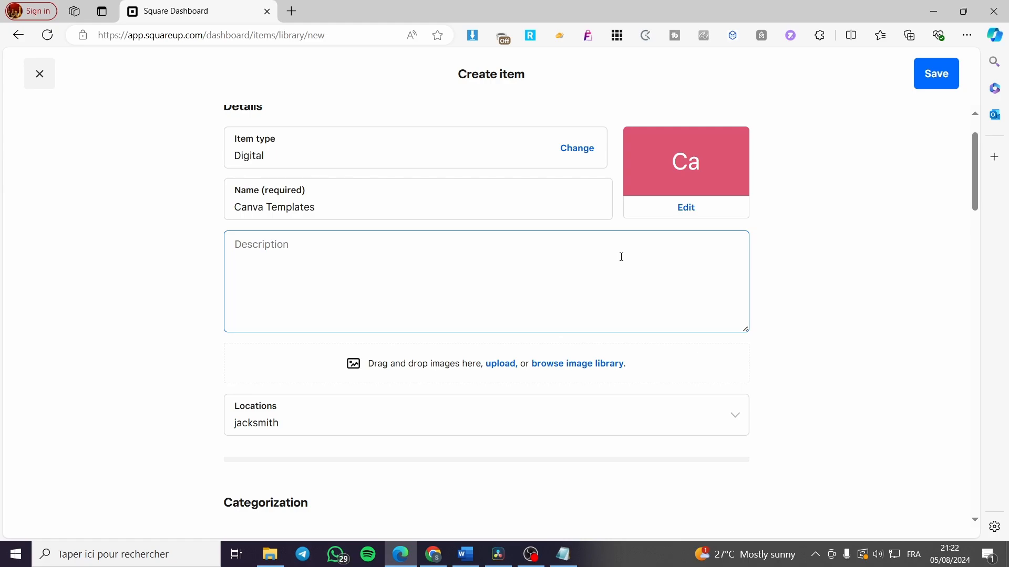
left_click(827, 257)
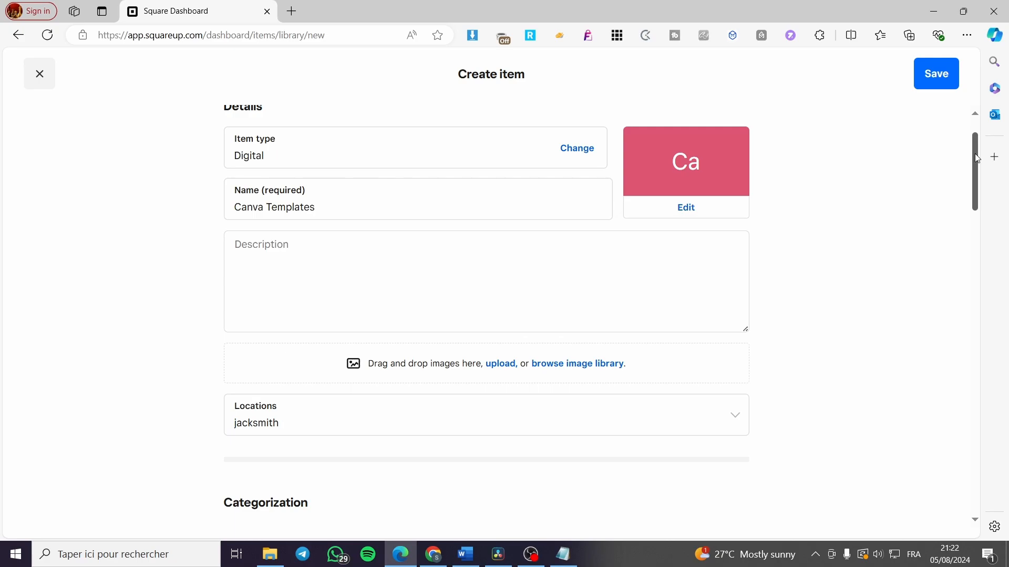
Check the item's location settings and the available categories, closing both dialogs without making changes
scroll(896, 194, "down", 2)
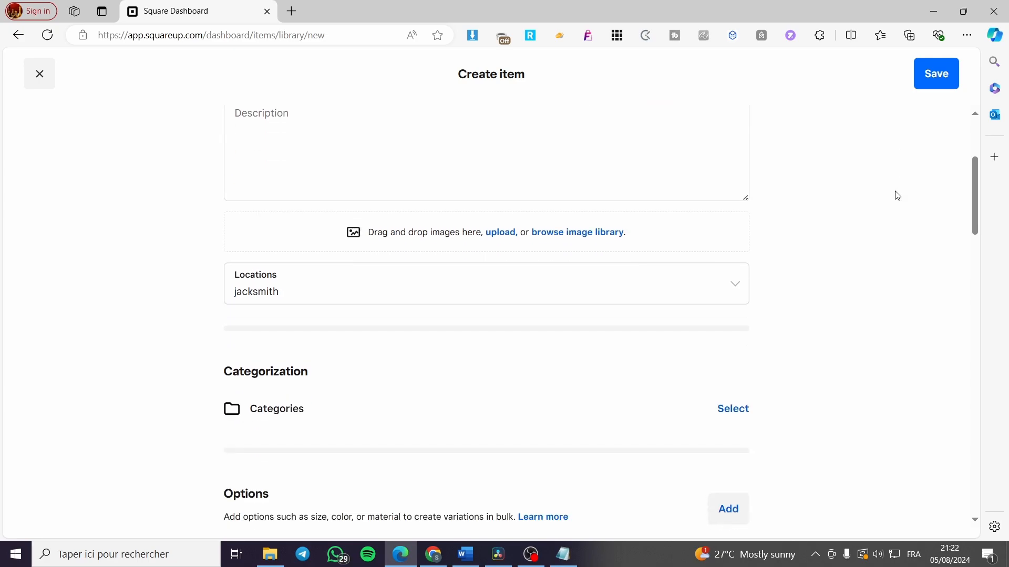
left_click(334, 277)
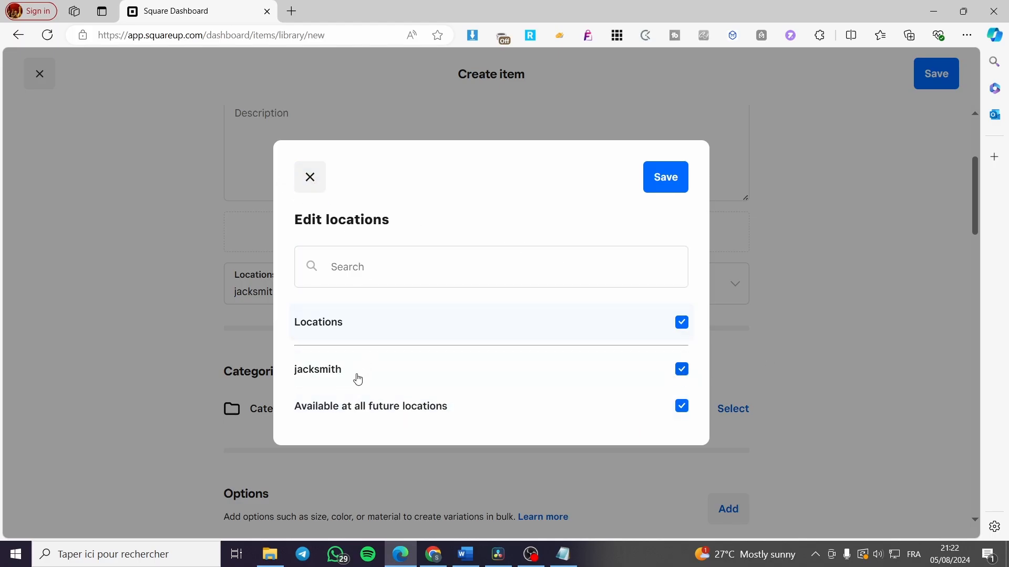
left_click(309, 176)
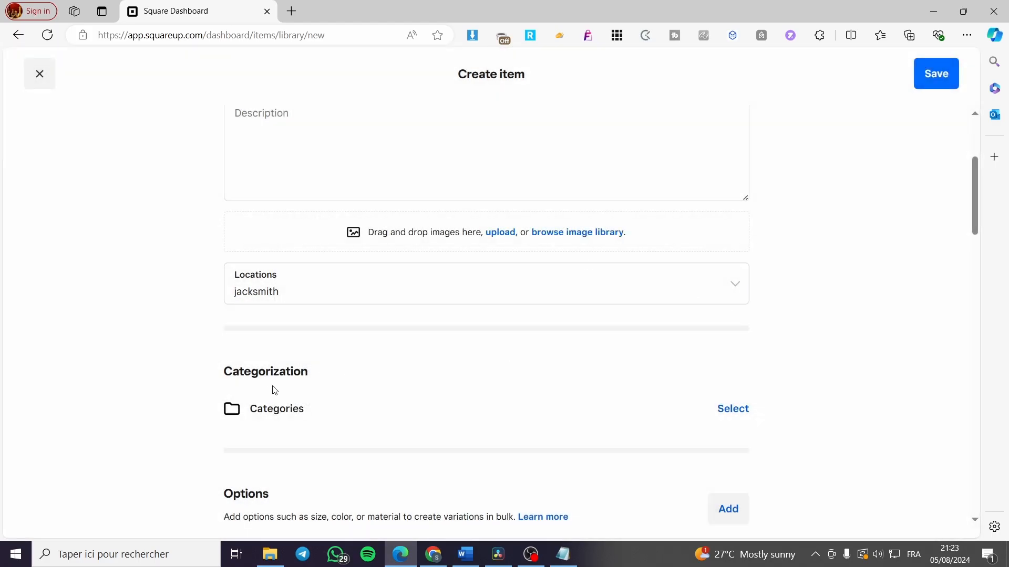
scroll(273, 389, "down", 2)
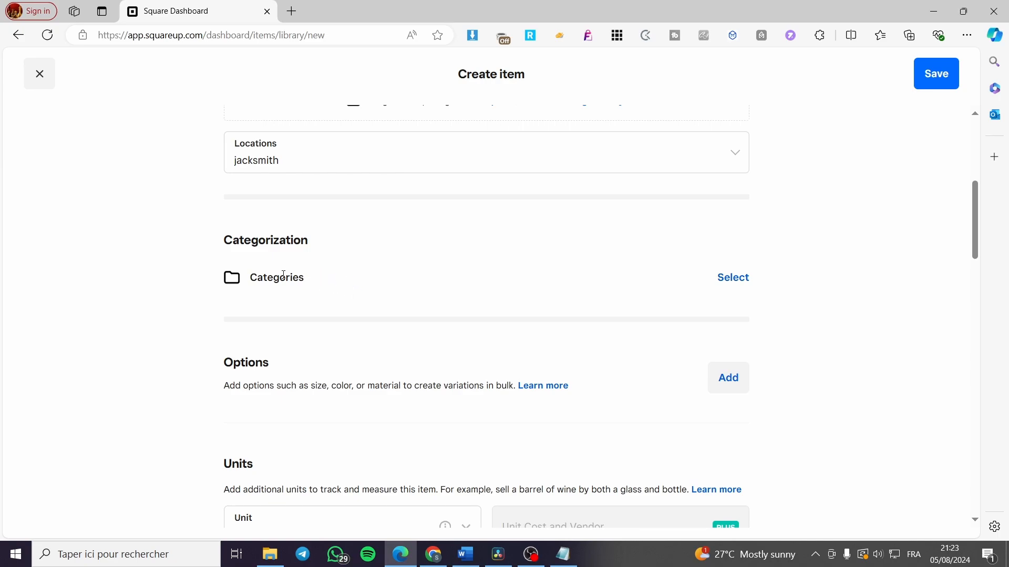
left_click(733, 281)
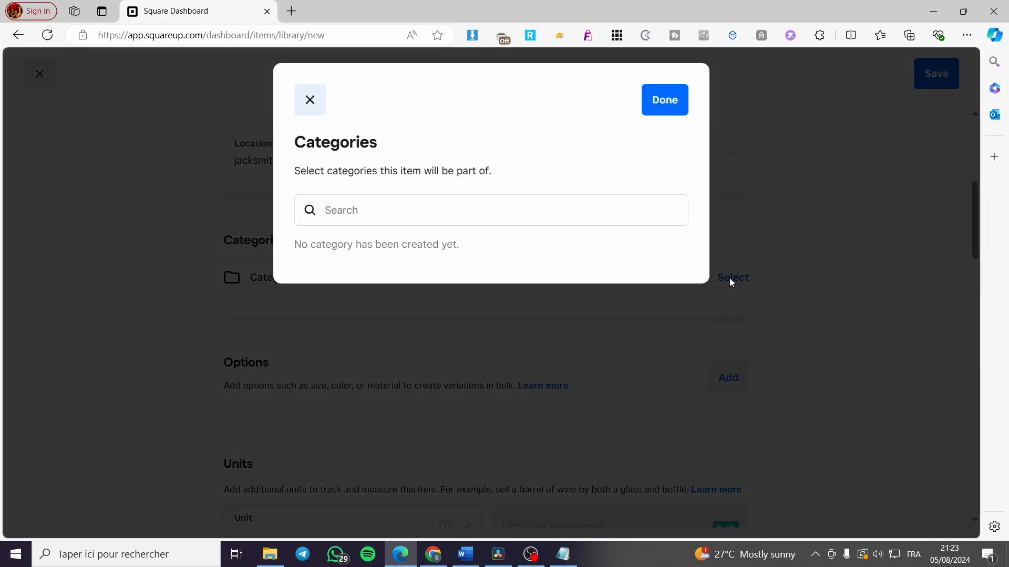
left_click(317, 104)
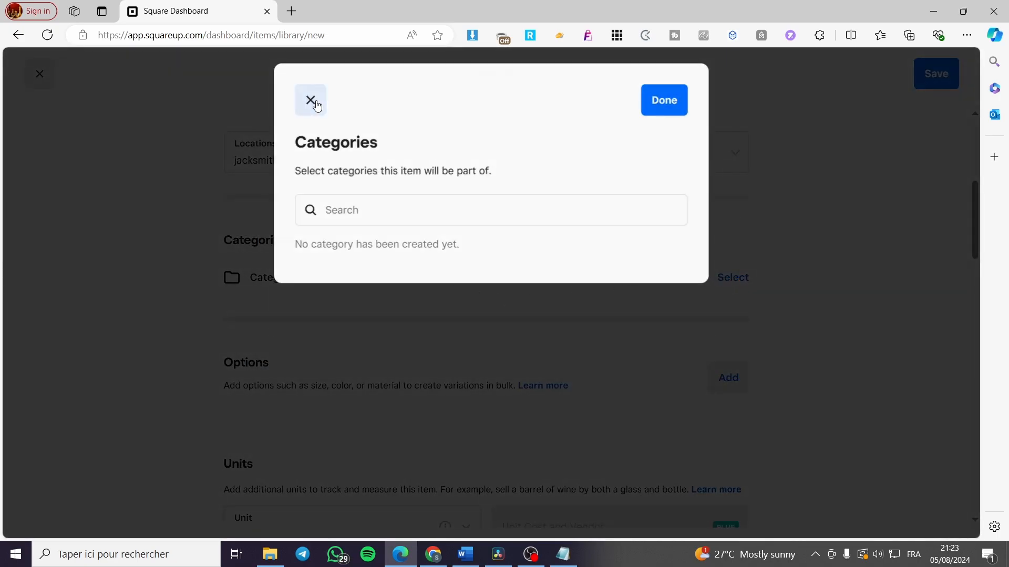
scroll(431, 348, "down", 1)
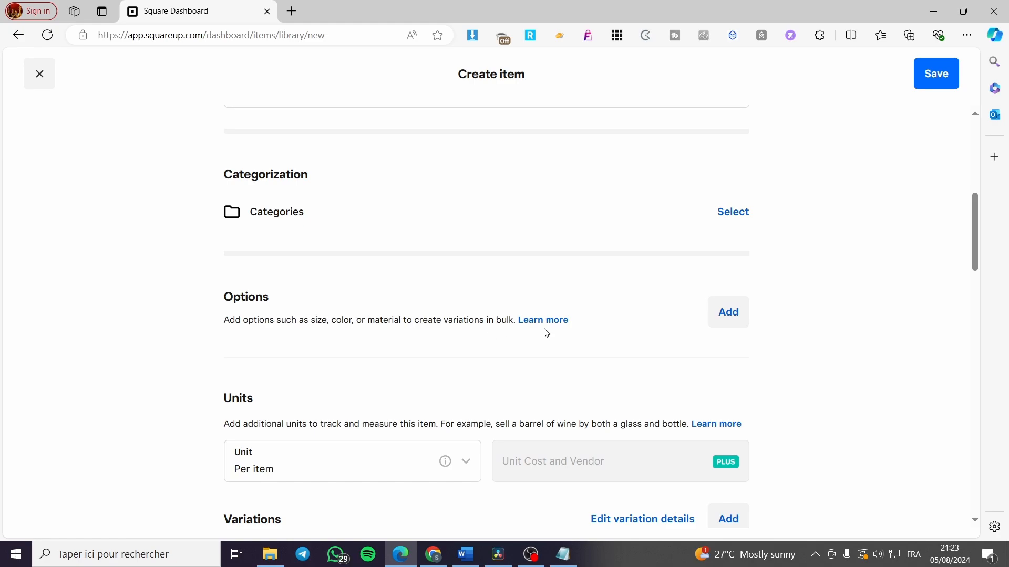
Check the dialog for adding item options and the available units, closing both without making changes
left_click(743, 317)
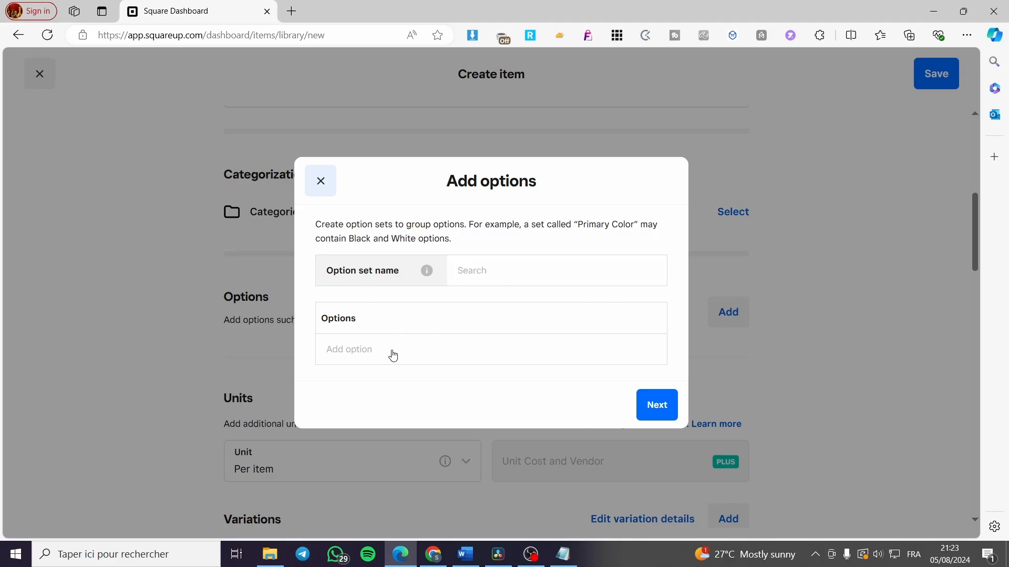
left_click(329, 184)
scroll(292, 320, "down", 3)
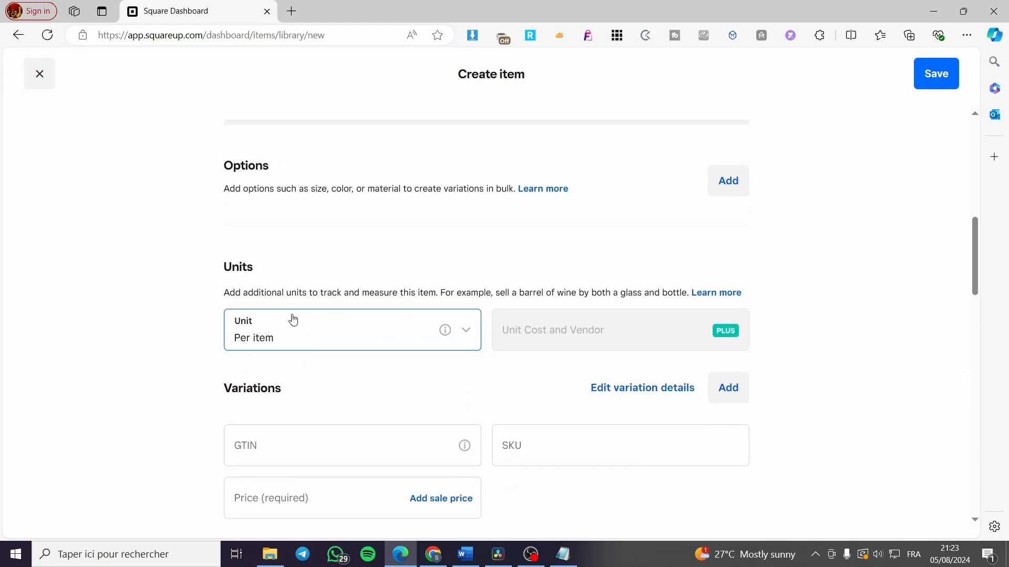
left_click(278, 329)
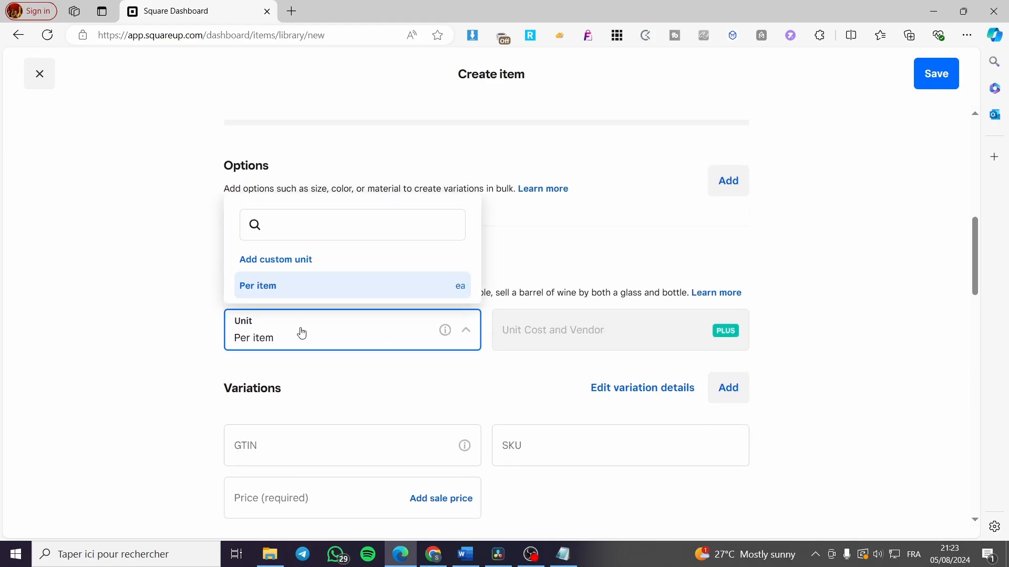
left_click(185, 344)
scroll(583, 352, "down", 1)
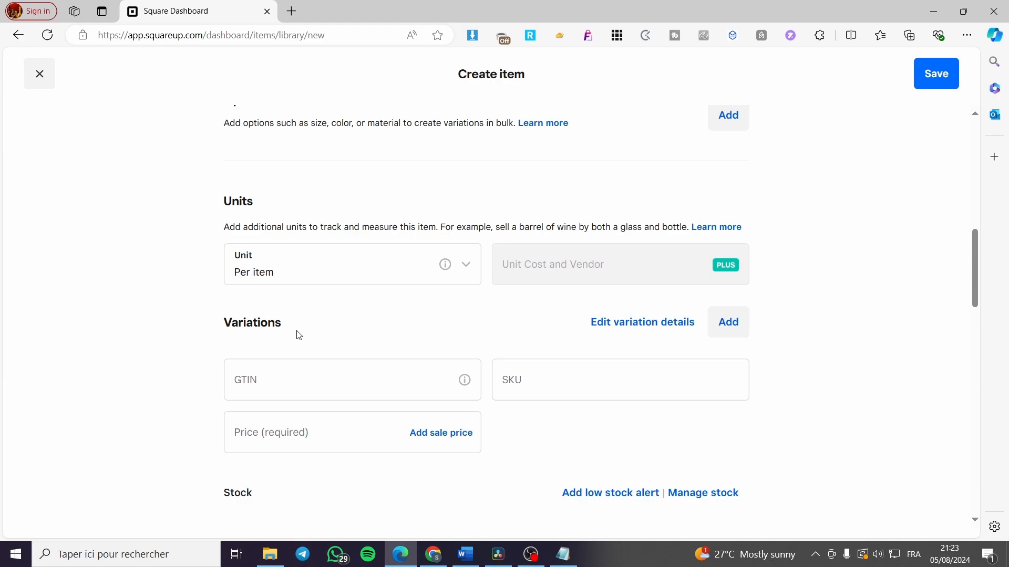
Set the item's price to $25.99 in the variation details
left_click(235, 379)
scroll(841, 329, "down", 3)
left_click(268, 305)
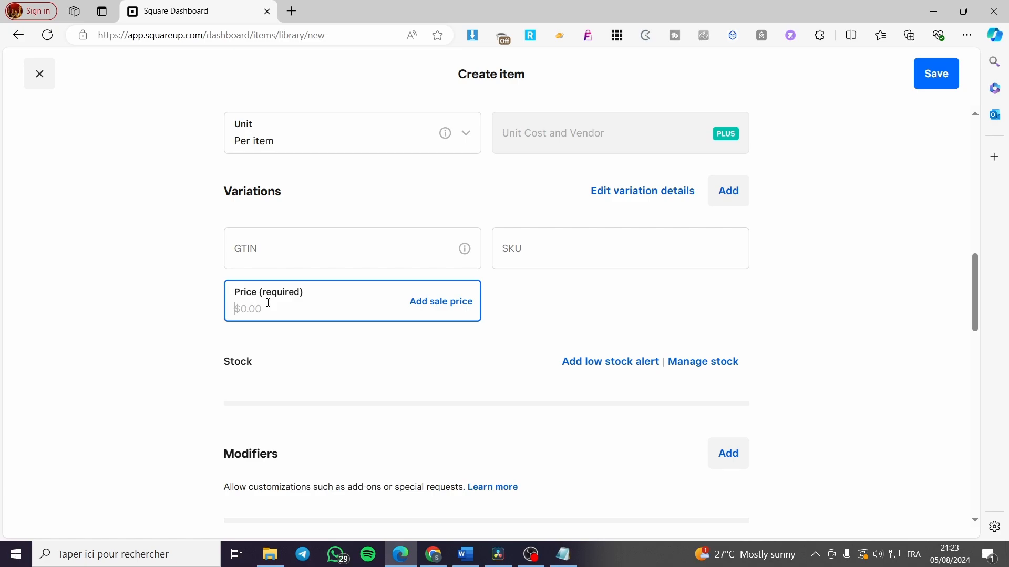
type("25.99")
left_click(843, 311)
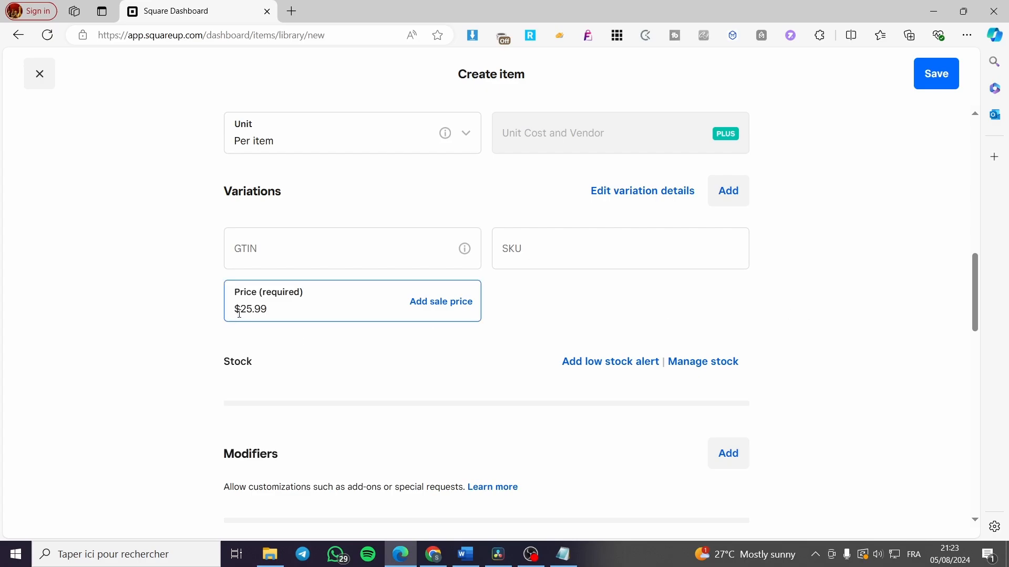
Try the stock tracking and sold-out switches in the variation's stock settings, turning both back off and closing the dialog
scroll(239, 314, "down", 2)
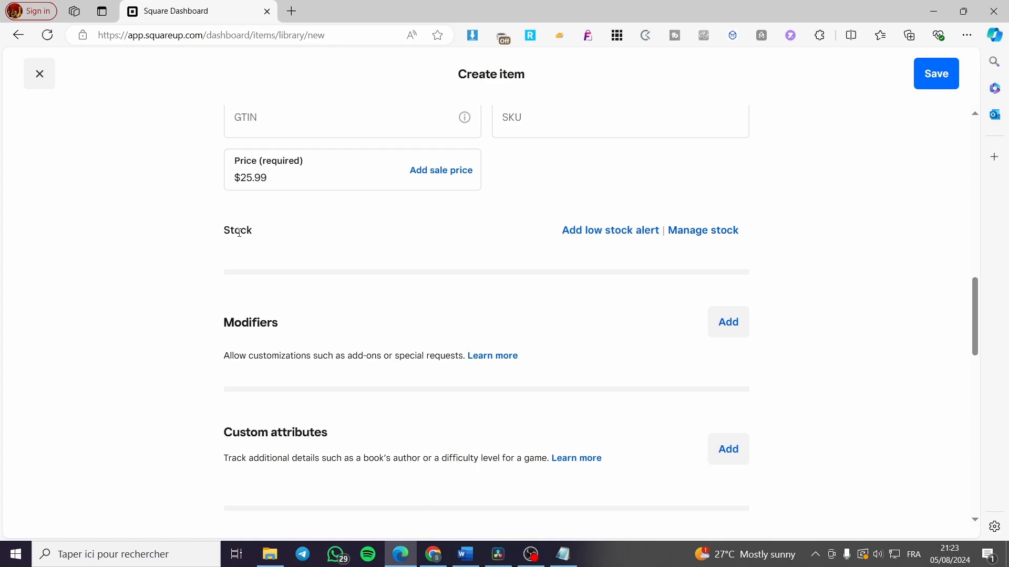
left_click(704, 237)
left_click(256, 339)
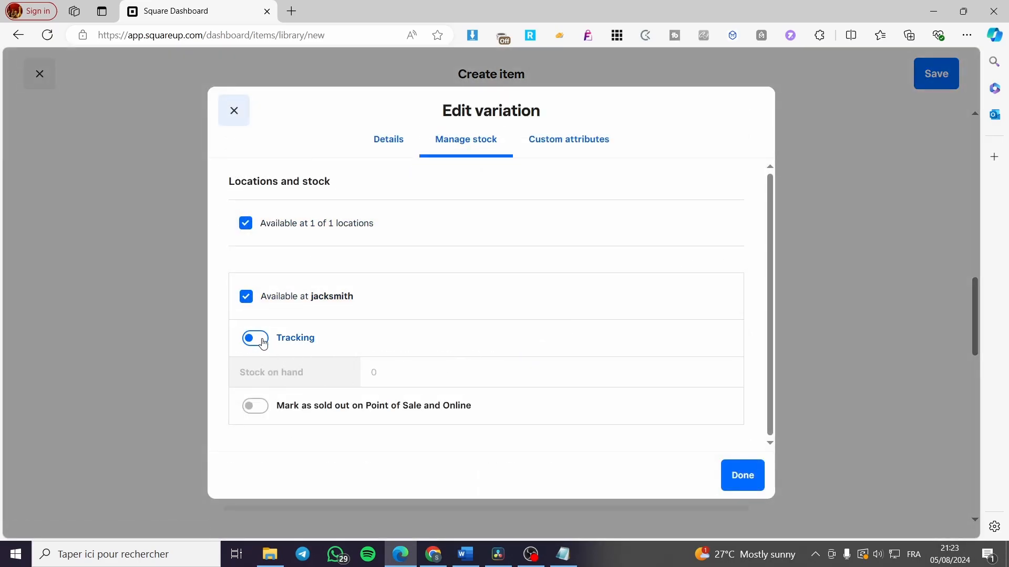
left_click(257, 339)
left_click(255, 406)
left_click(255, 405)
left_click(234, 111)
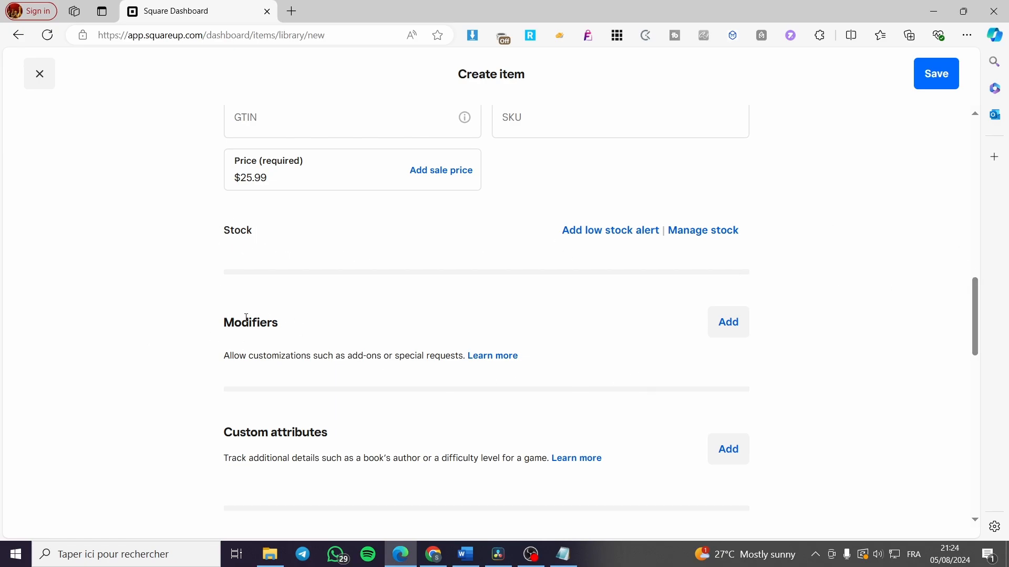
Try the option to skip the item details screen at checkout, turning it back off
scroll(248, 330, "down", 2)
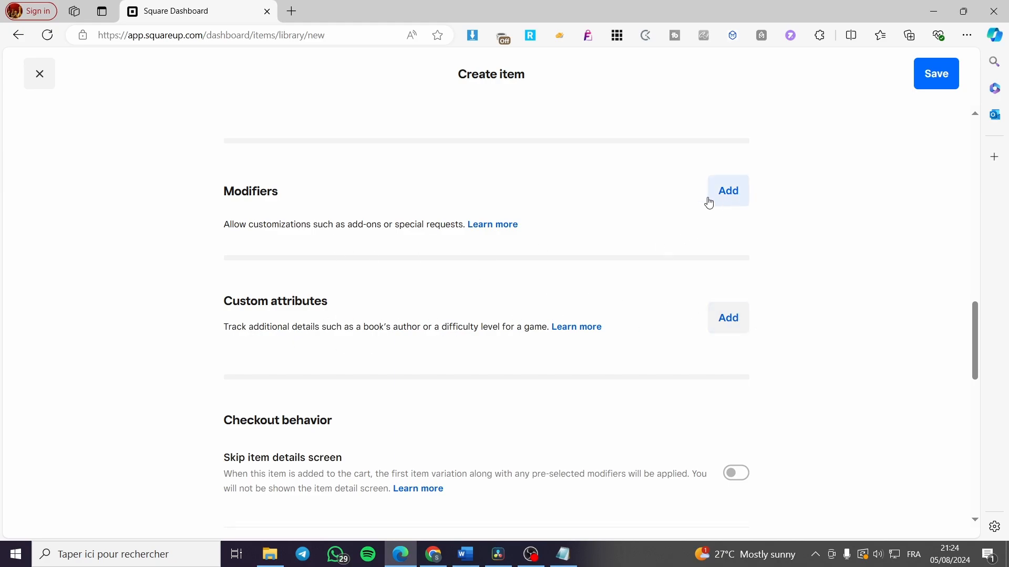
scroll(767, 267, "down", 2)
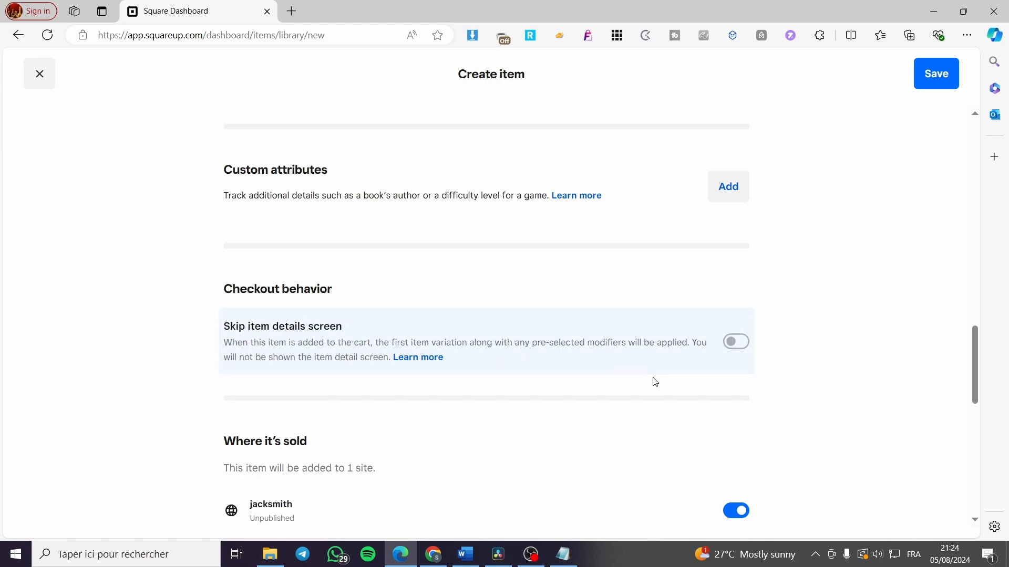
left_click(737, 343)
left_click(738, 344)
Examine the third-party online sales channels available for the item and close their page
scroll(494, 371, "down", 1)
scroll(494, 370, "down", 2)
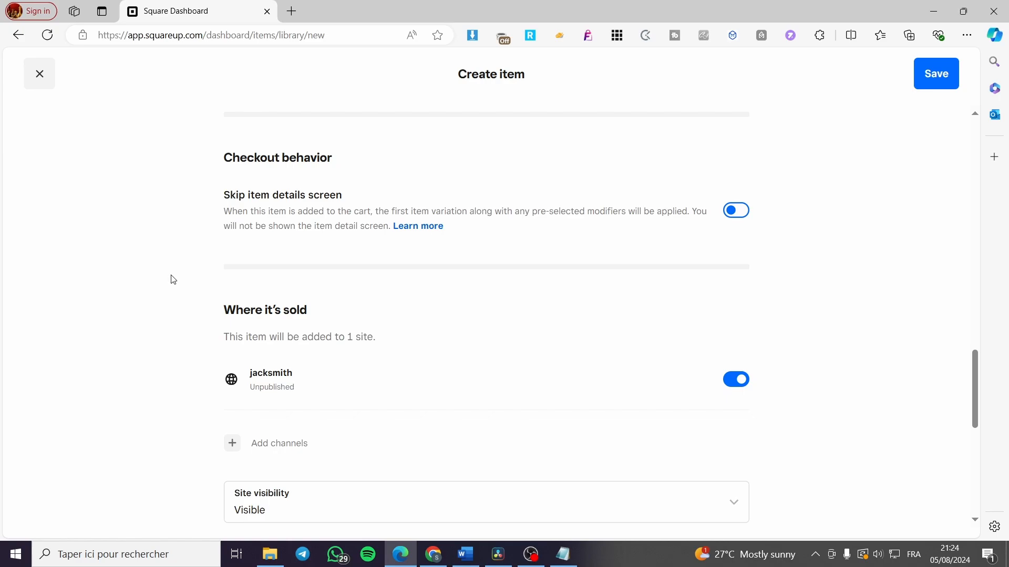
left_click(277, 443)
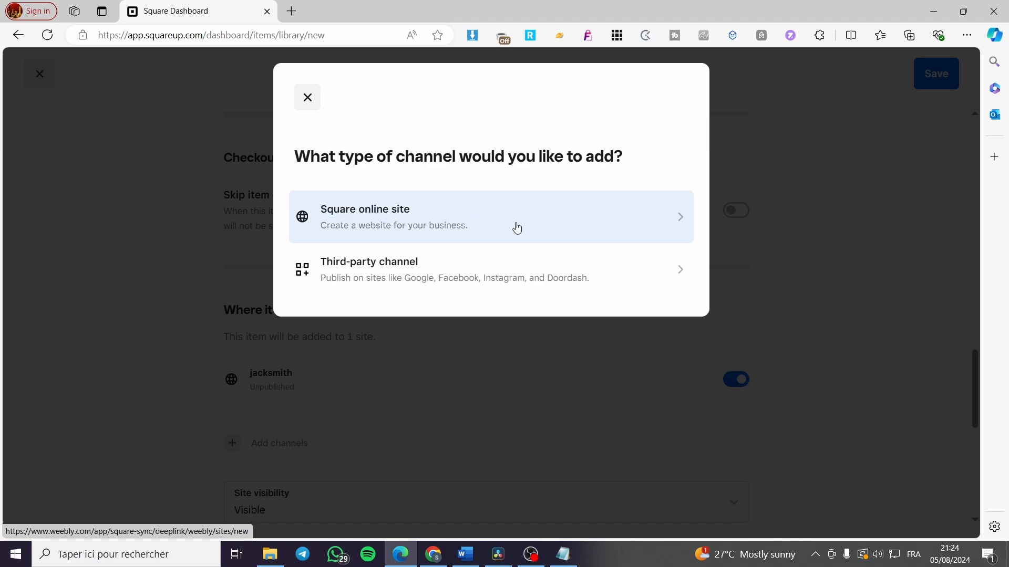
left_click(378, 277)
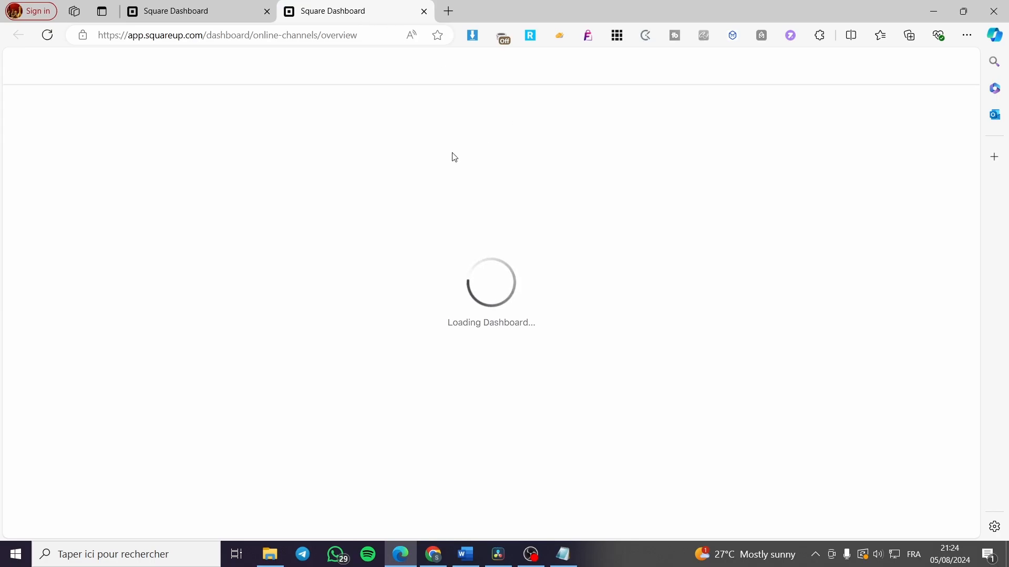
left_click(227, 9)
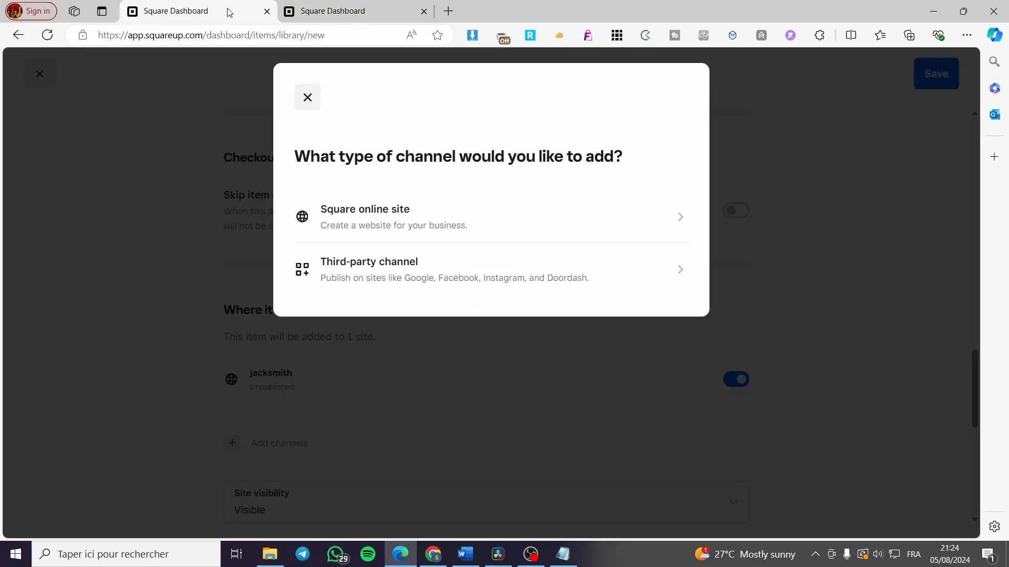
left_click(332, 11)
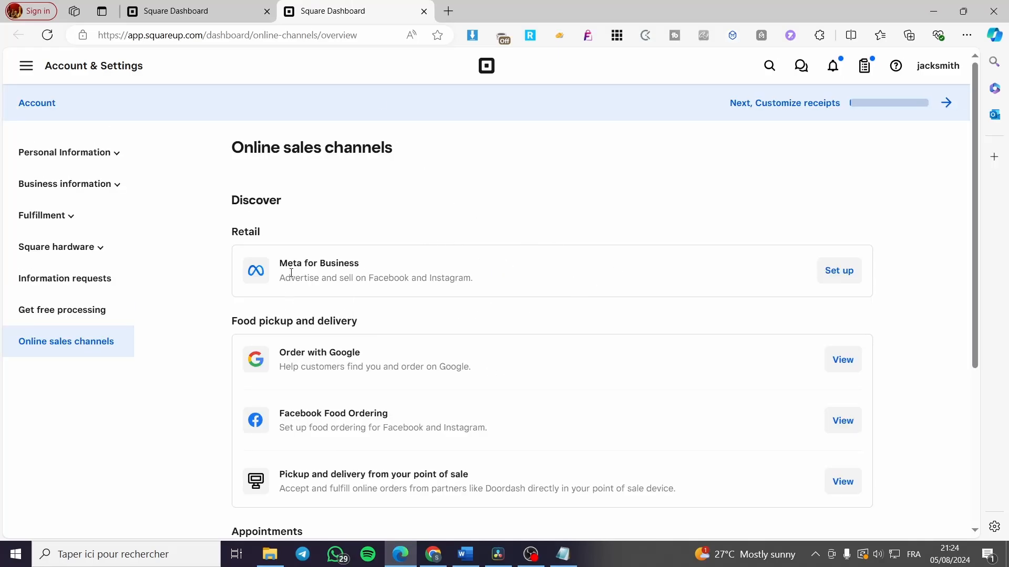
scroll(291, 273, "down", 1)
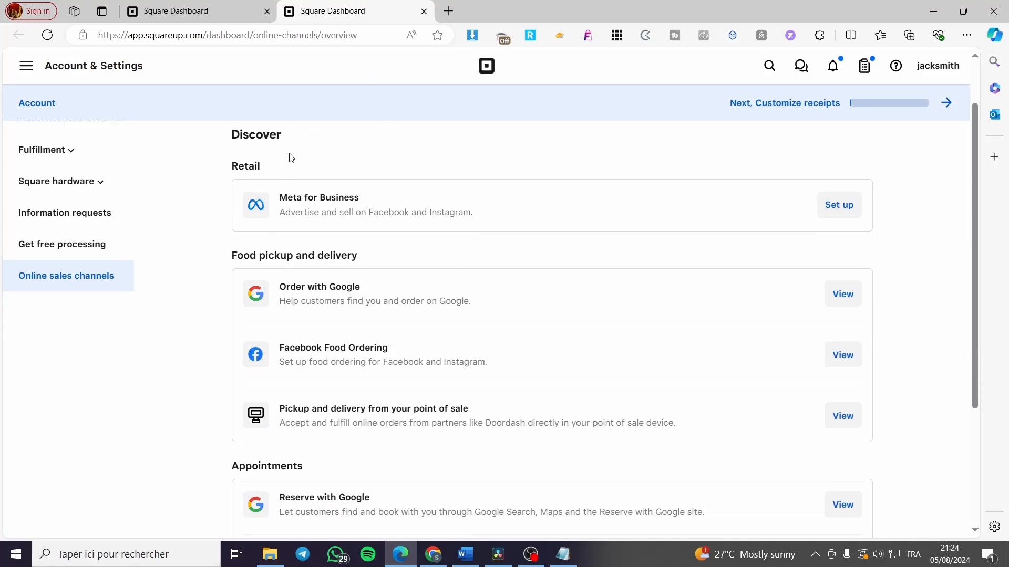
scroll(394, 315, "down", 2)
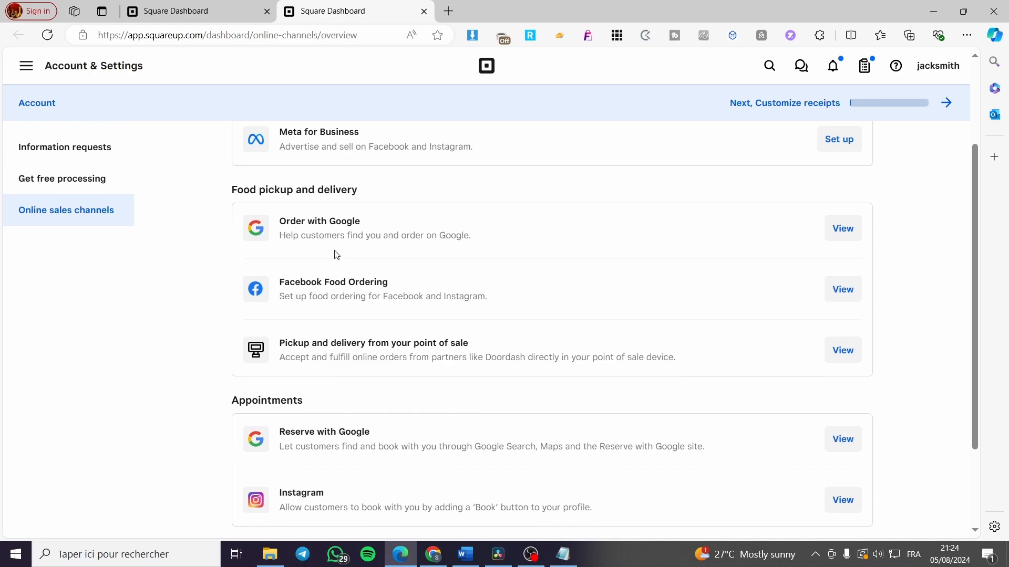
scroll(326, 429, "down", 1)
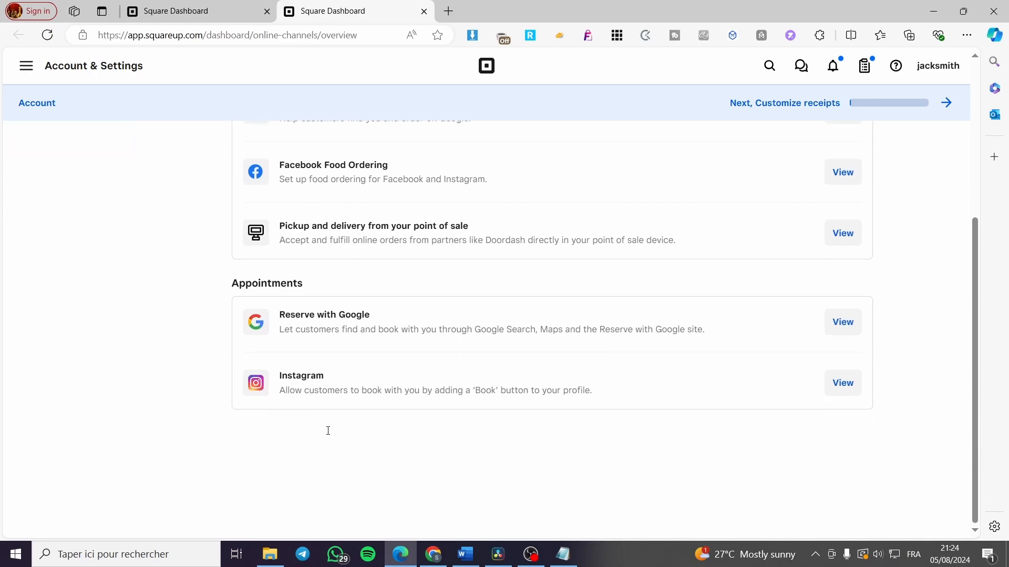
scroll(275, 387, "up", 4)
middle_click(357, 15)
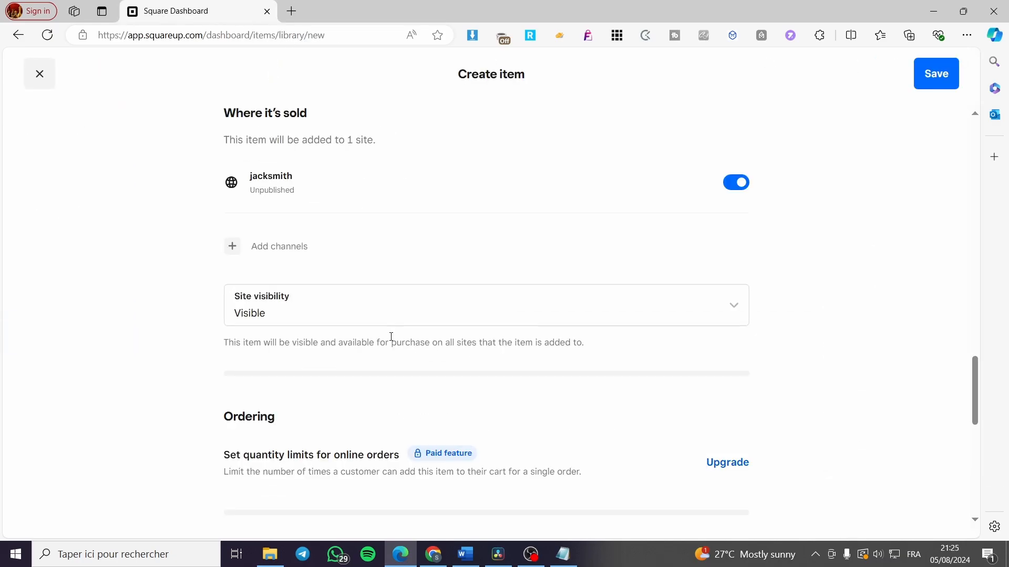
Check how to add a Square online site as a sales channel, closing the new site page and the channel dialog
left_click(332, 255)
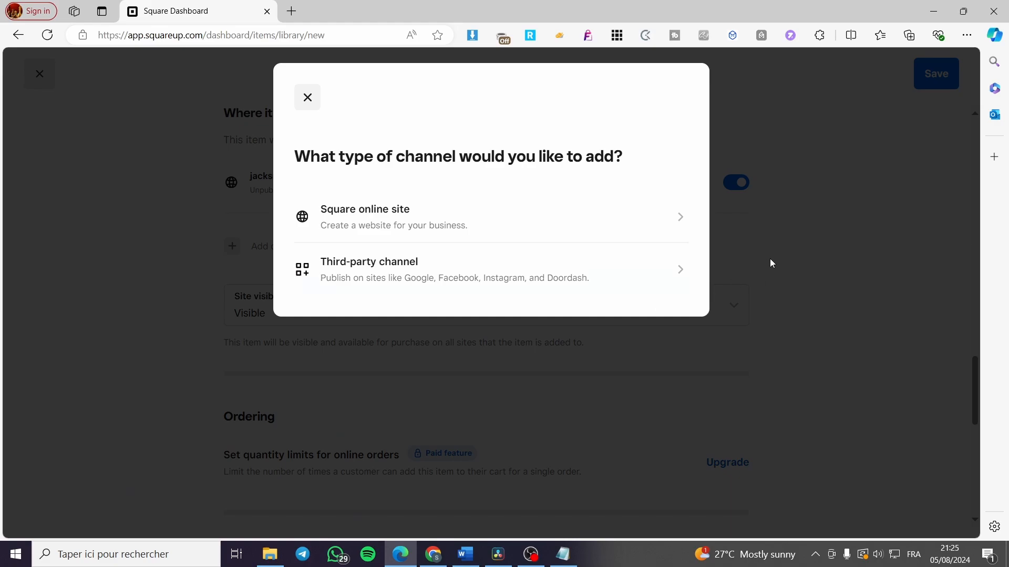
left_click(367, 222)
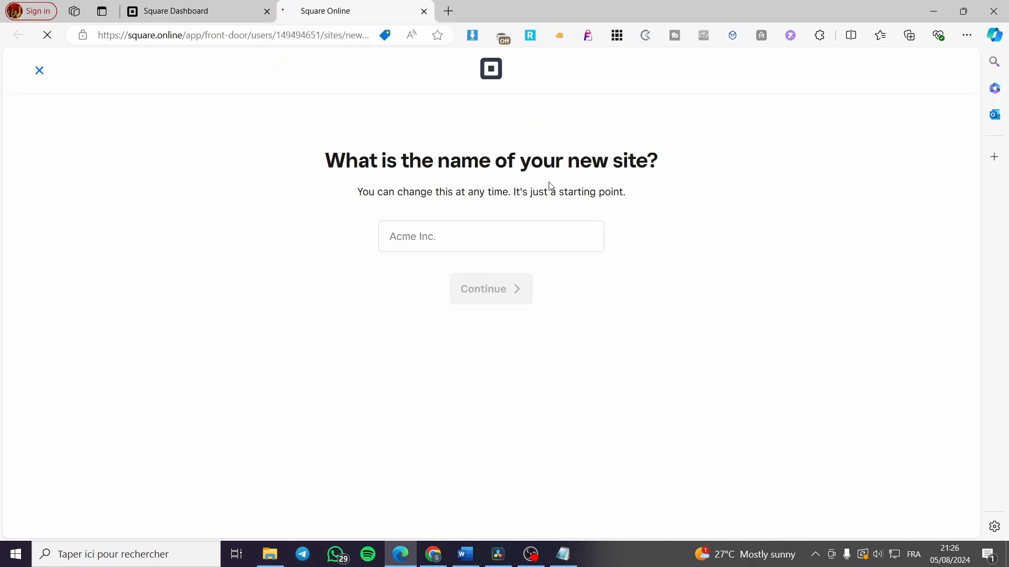
left_click(425, 12)
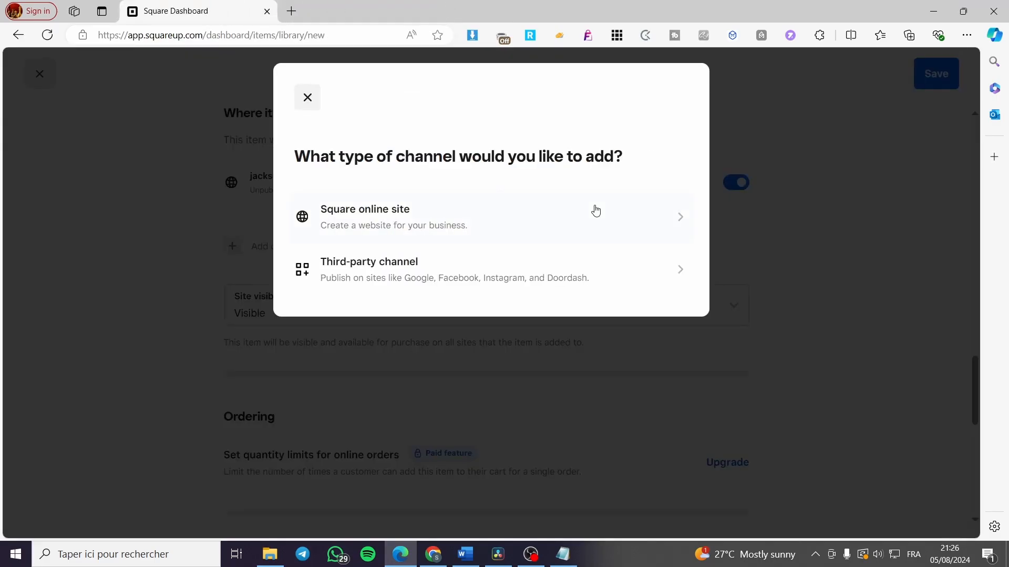
left_click(795, 185)
Review the item's ordering, fulfillment, SEO, subscription and payment link settings
scroll(439, 250, "down", 4)
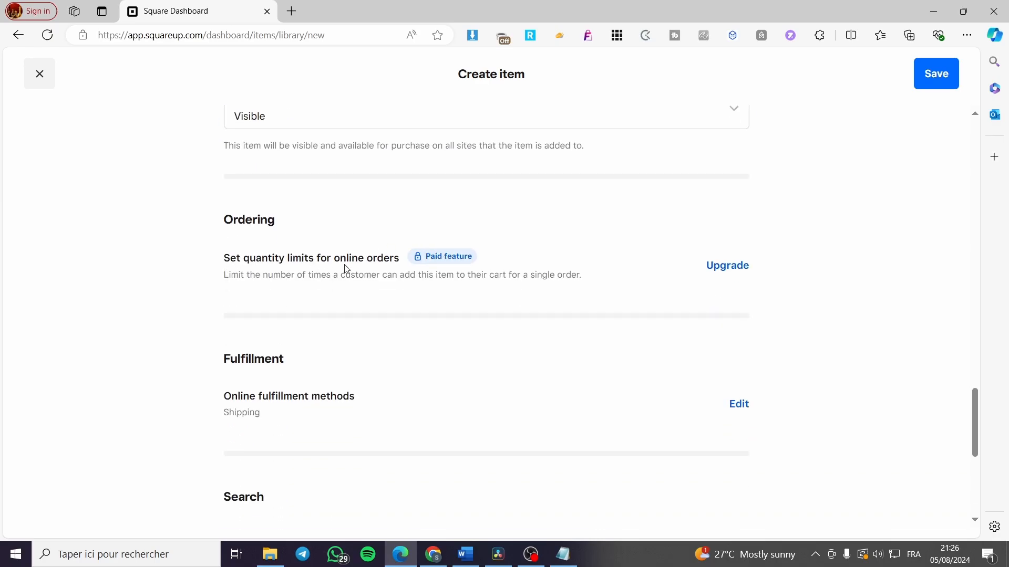
scroll(392, 263, "down", 2)
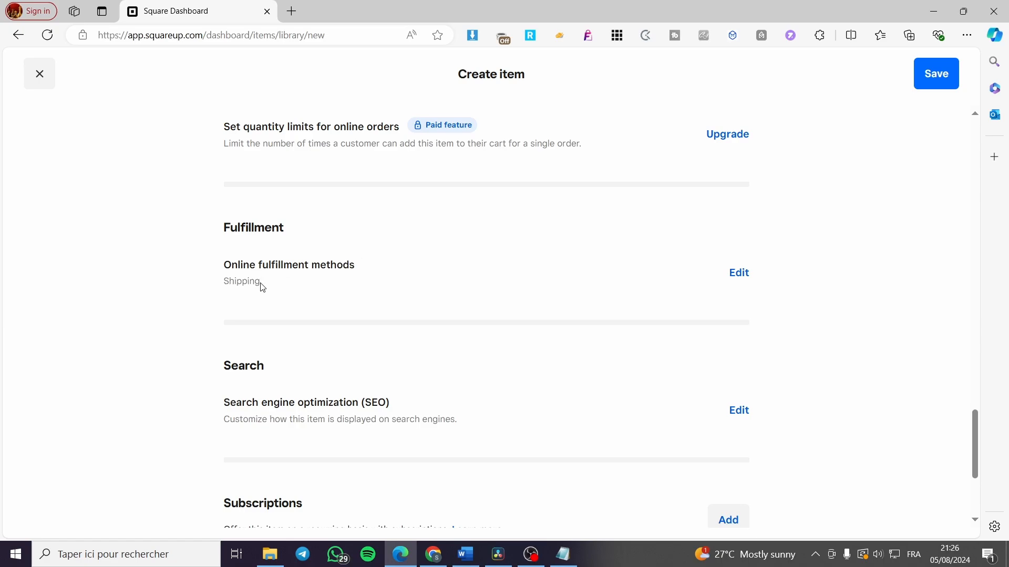
left_click_drag(254, 284, 208, 290)
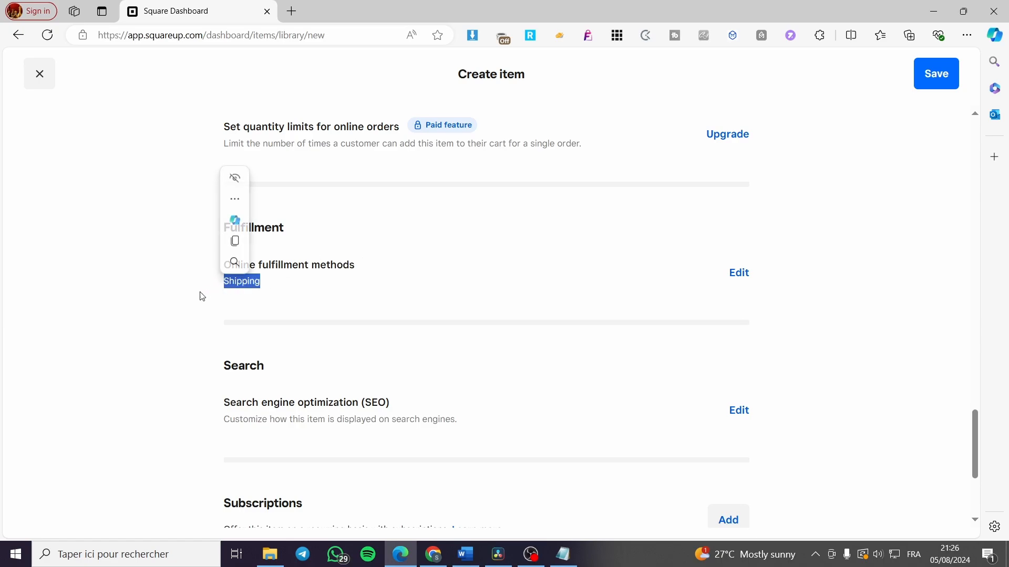
left_click(245, 295)
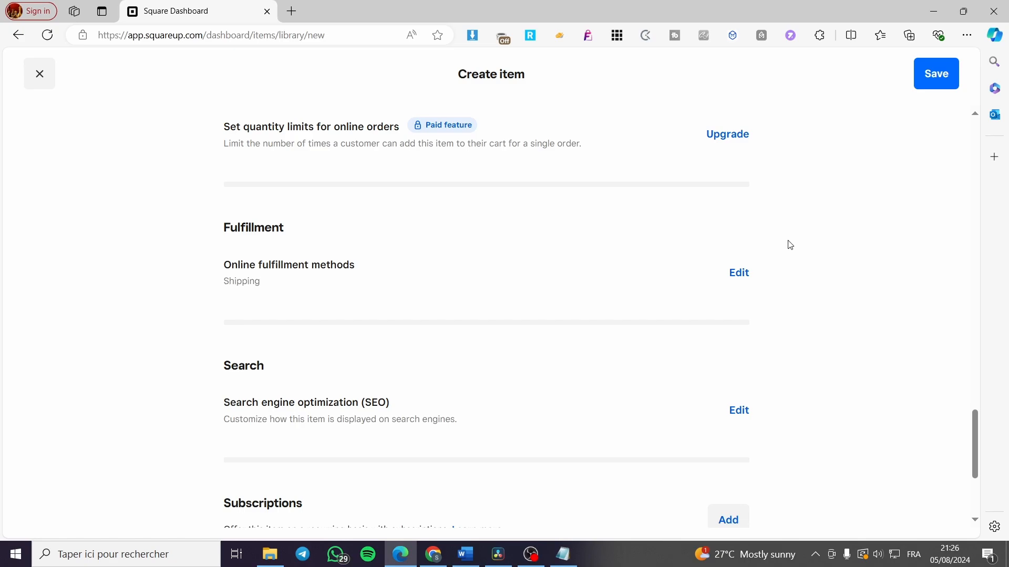
scroll(241, 337, "down", 1)
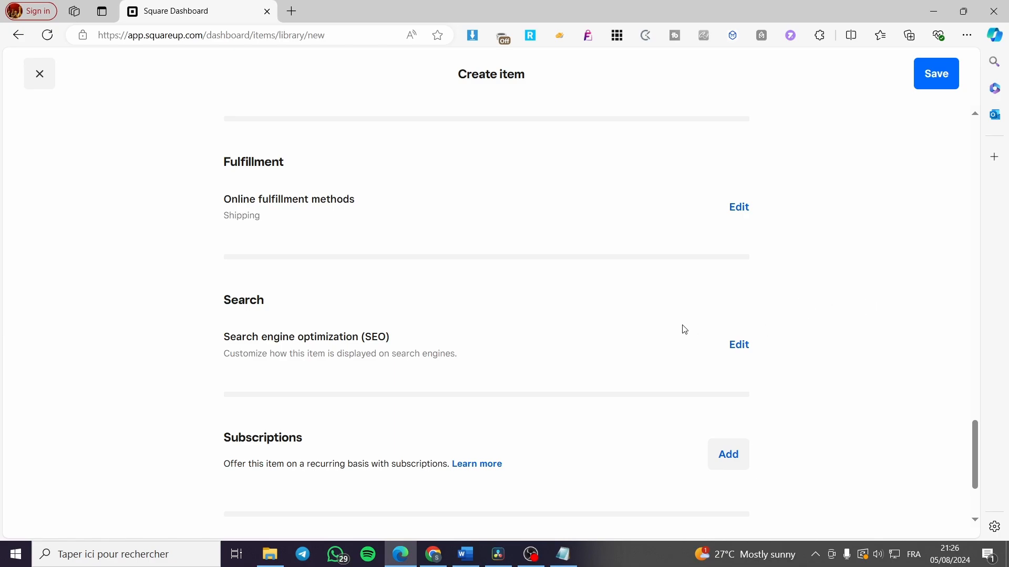
scroll(683, 328, "down", 2)
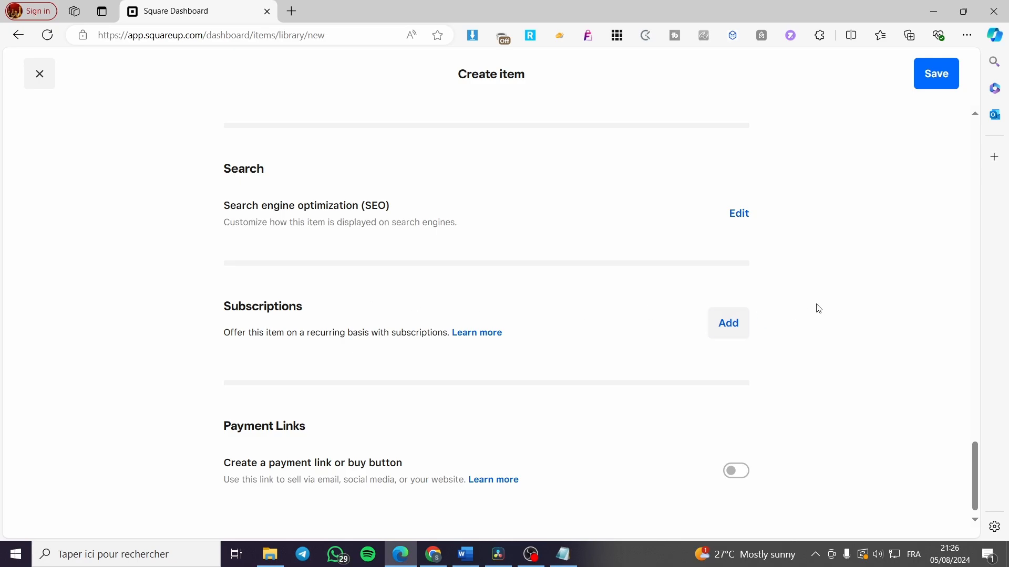
scroll(840, 339, "down", 1)
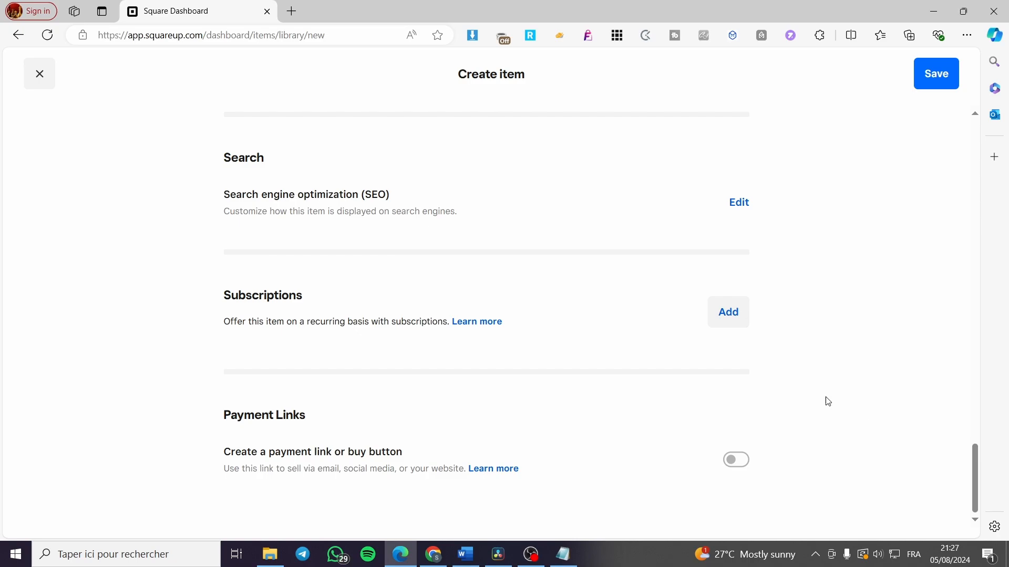
Try to save the item, and fill in its required name as "Canva Templates"
left_click(940, 82)
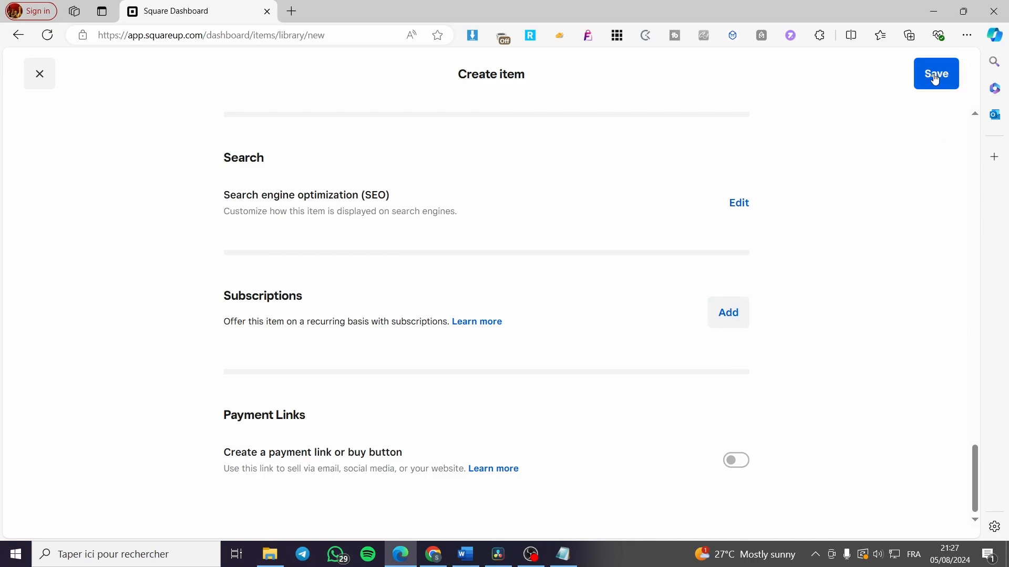
scroll(686, 365, "up", 20)
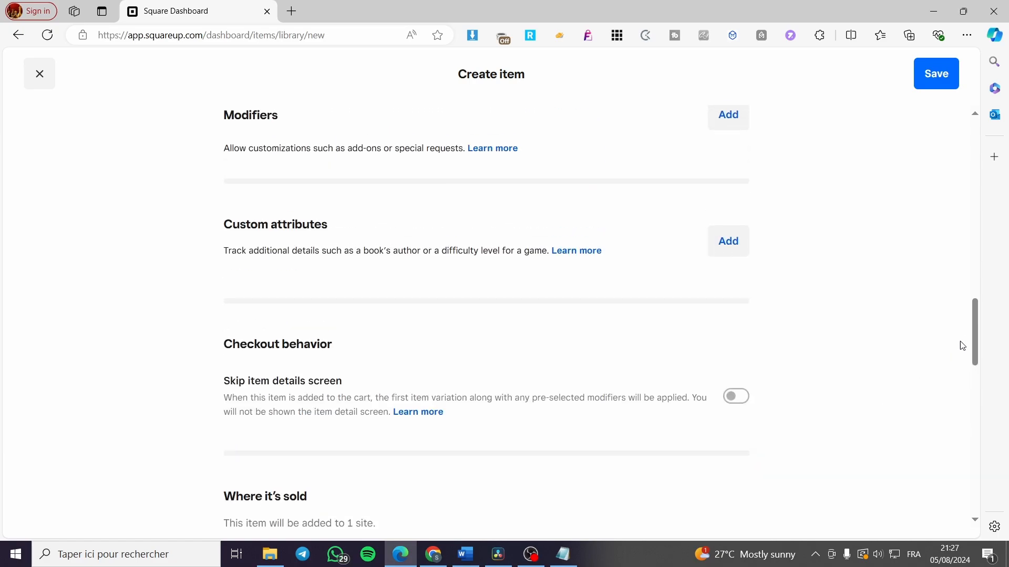
left_click_drag(975, 335, 962, 125)
left_click(940, 81)
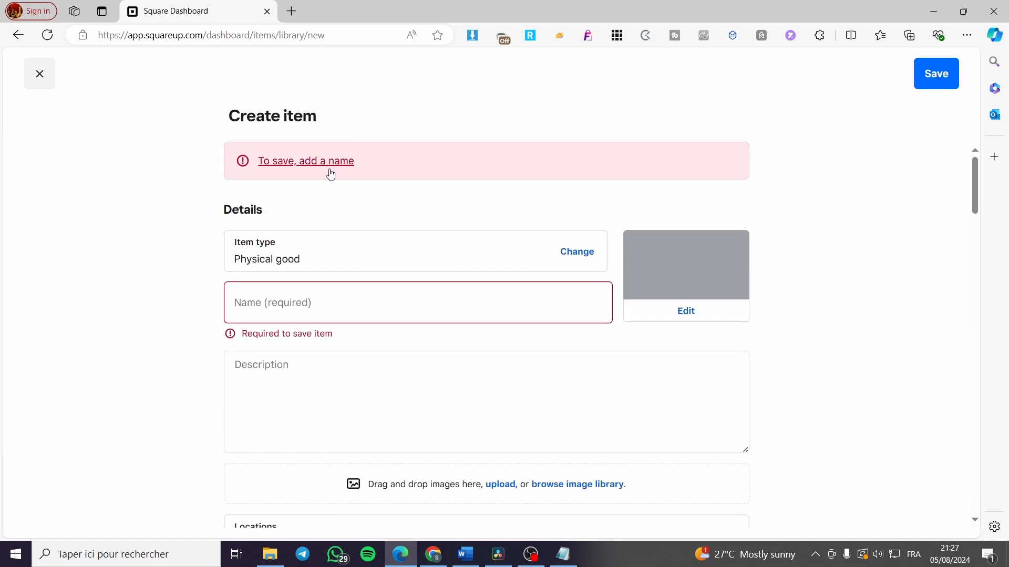
left_click(293, 308)
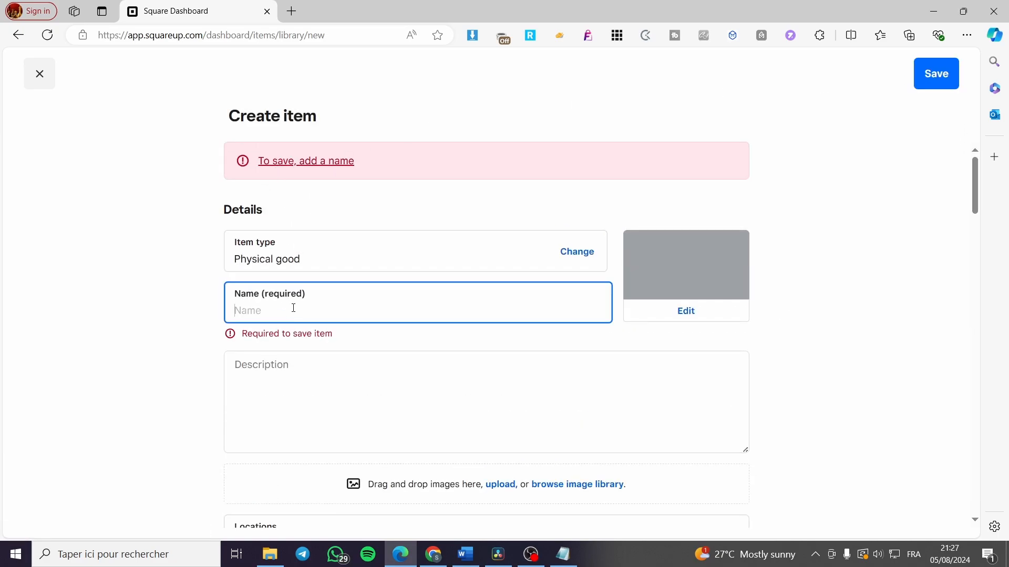
type("Canva Templates")
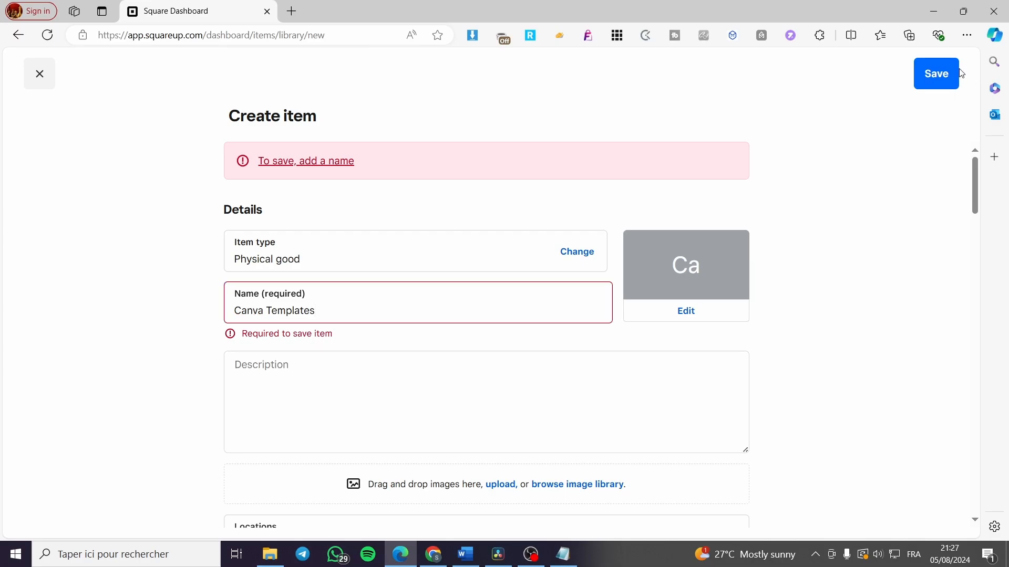
Save the Canva Templates item to the library and return to the dashboard's home page
left_click(934, 73)
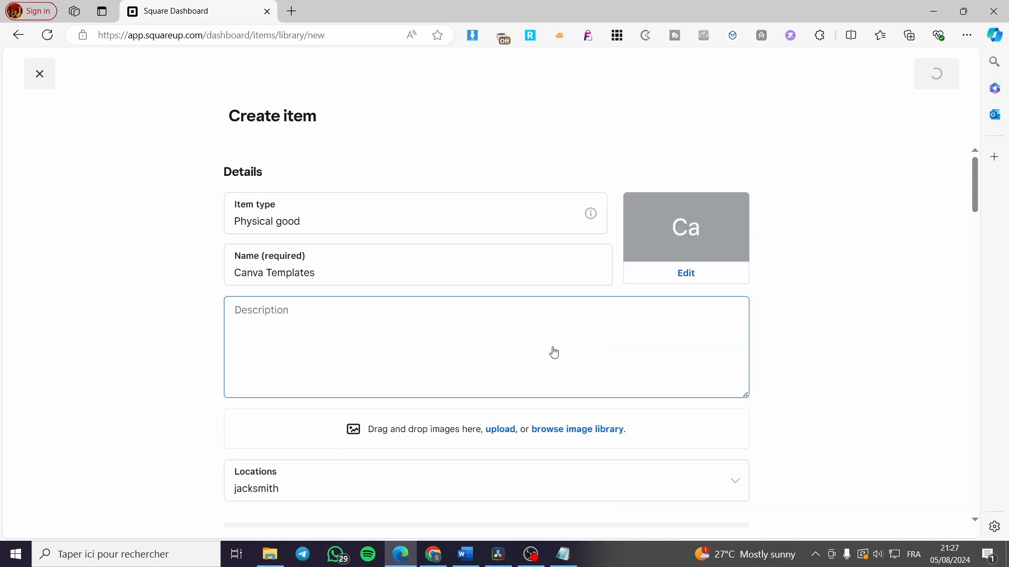
scroll(551, 352, "down", 8)
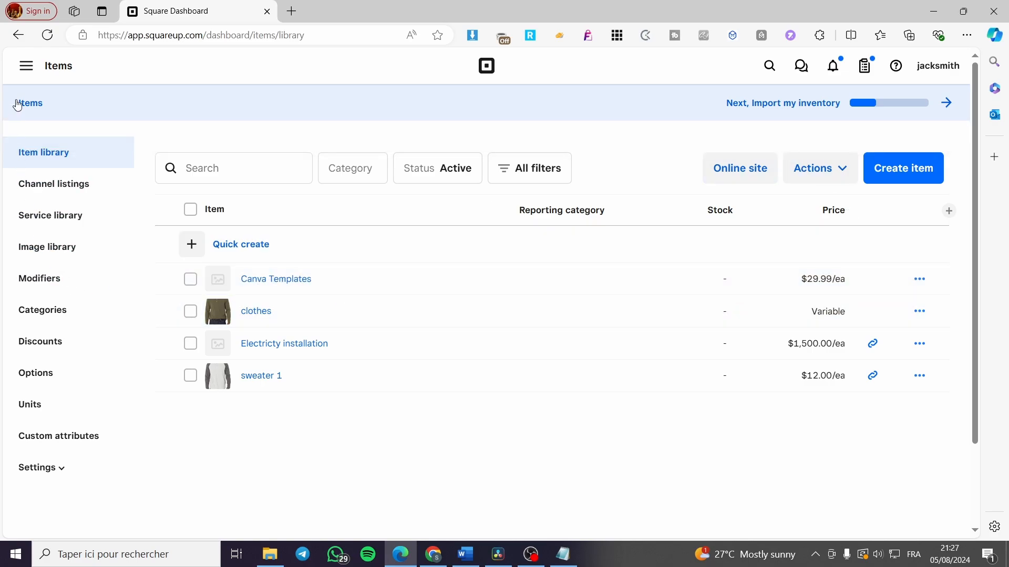
left_click(32, 66)
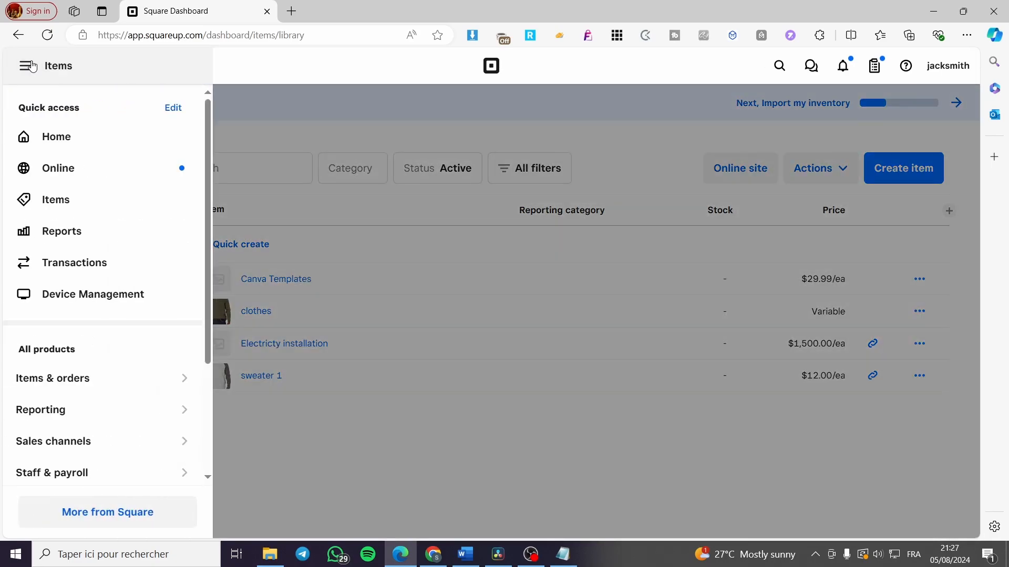
left_click(53, 138)
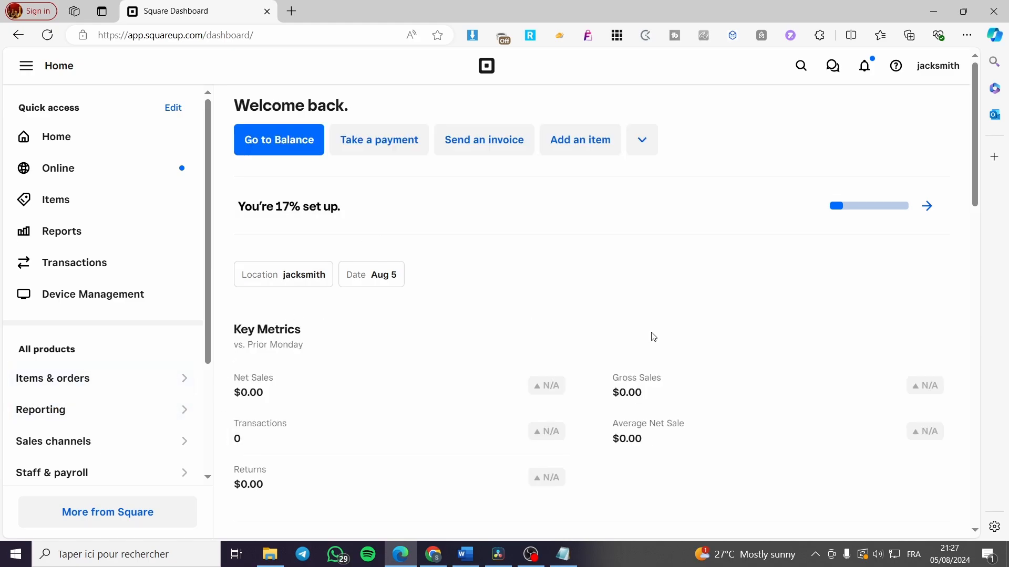
Look through the dashboard's product categories, including the Payments and Settings options, and the key metrics on the home page
scroll(84, 376, "down", 3)
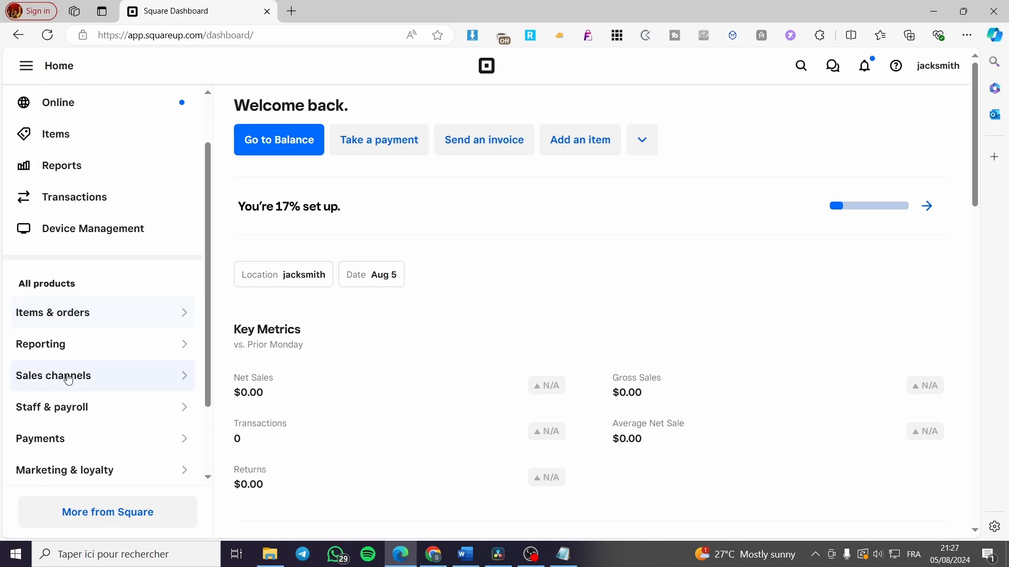
left_click(56, 347)
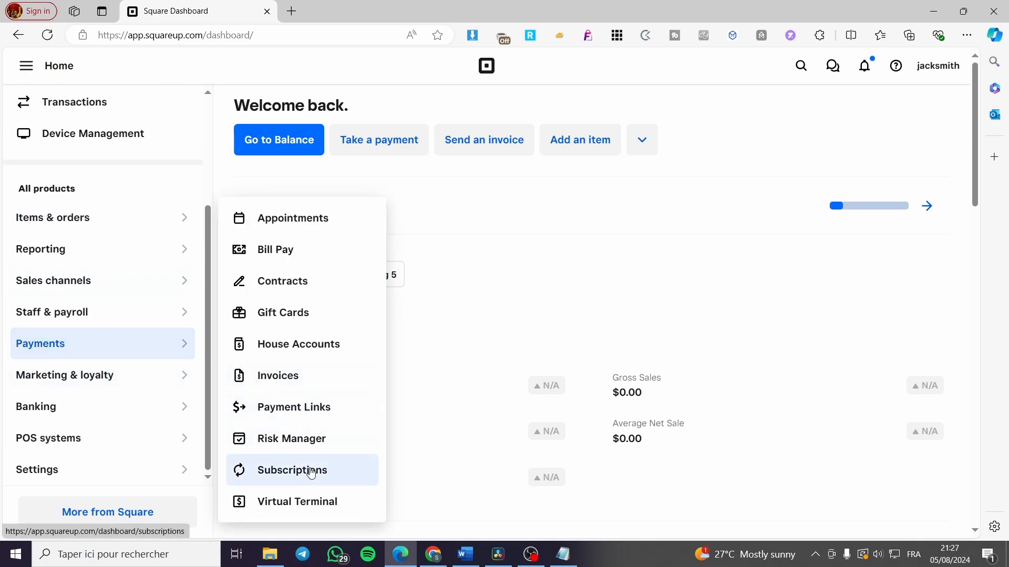
scroll(95, 473, "down", 2)
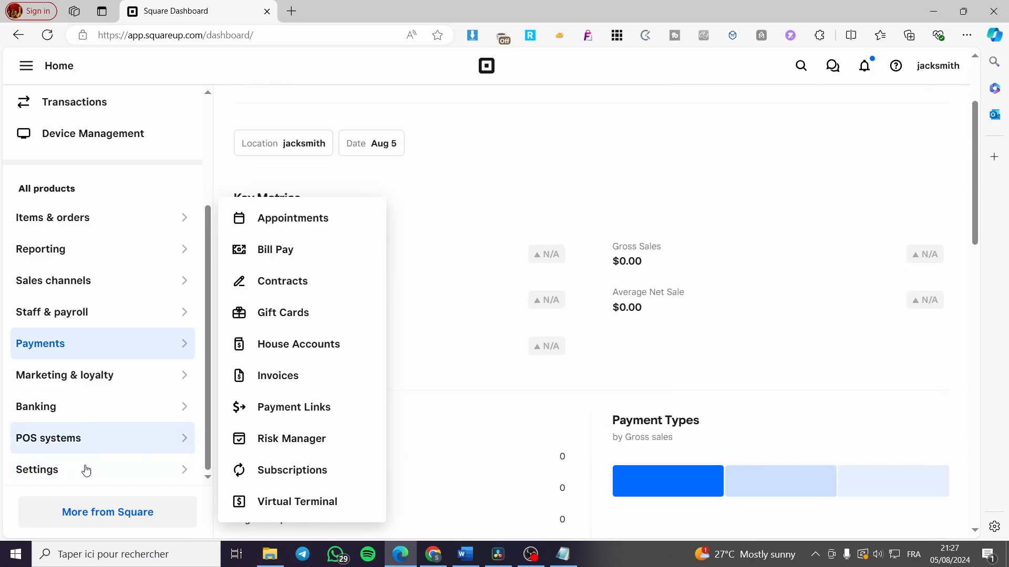
left_click(64, 480)
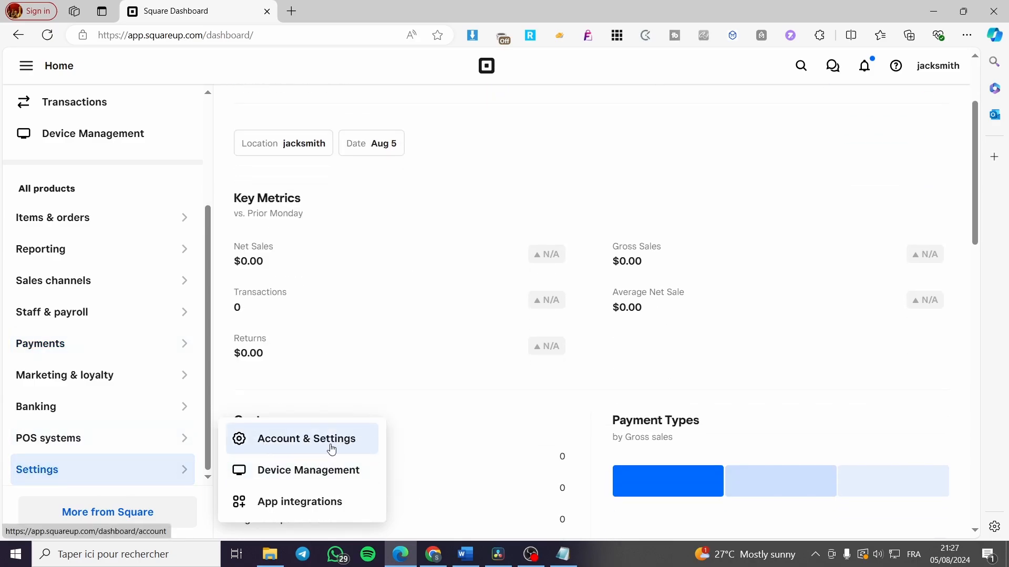
scroll(165, 386, "up", 3)
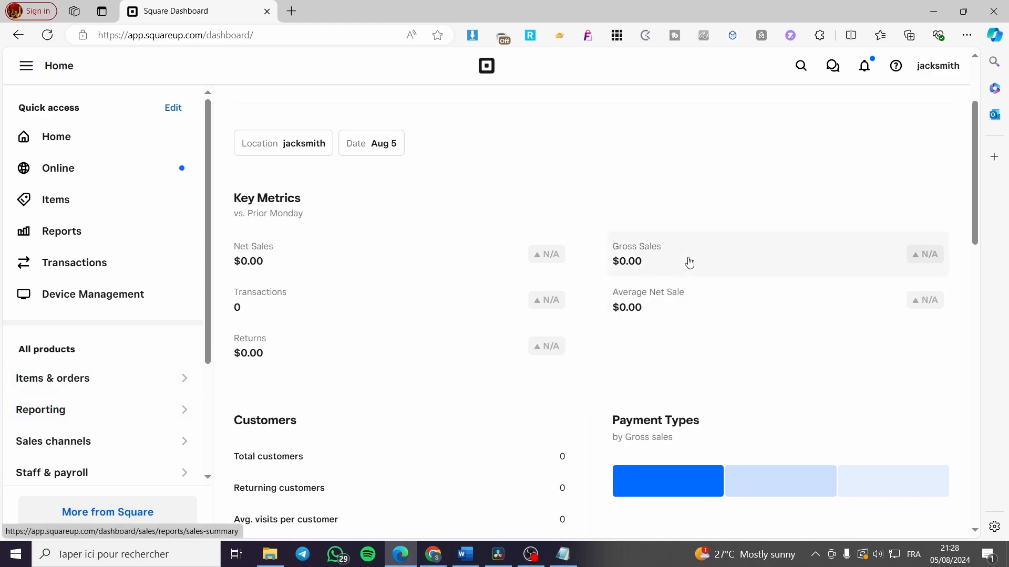
scroll(835, 115, "up", 3)
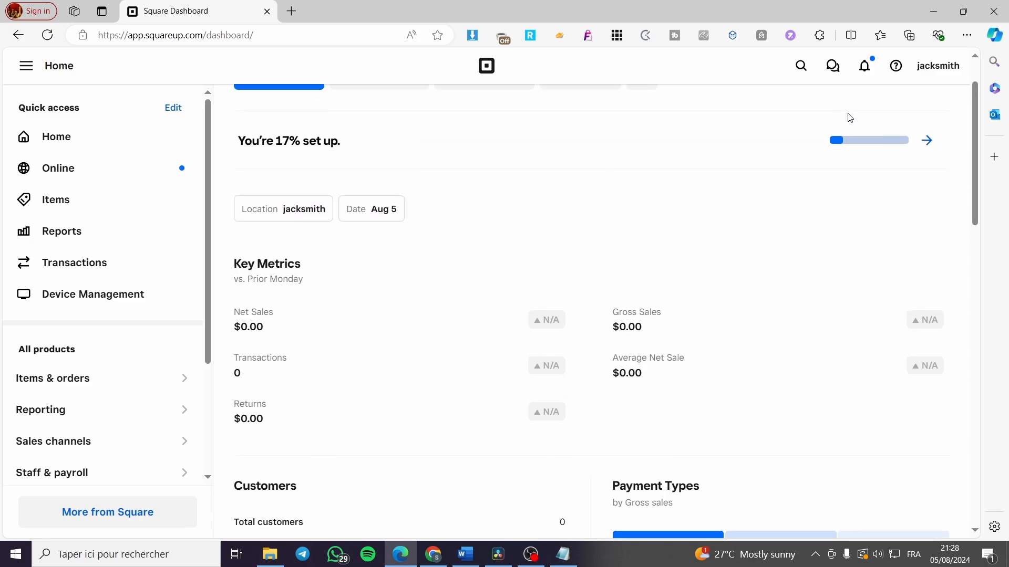